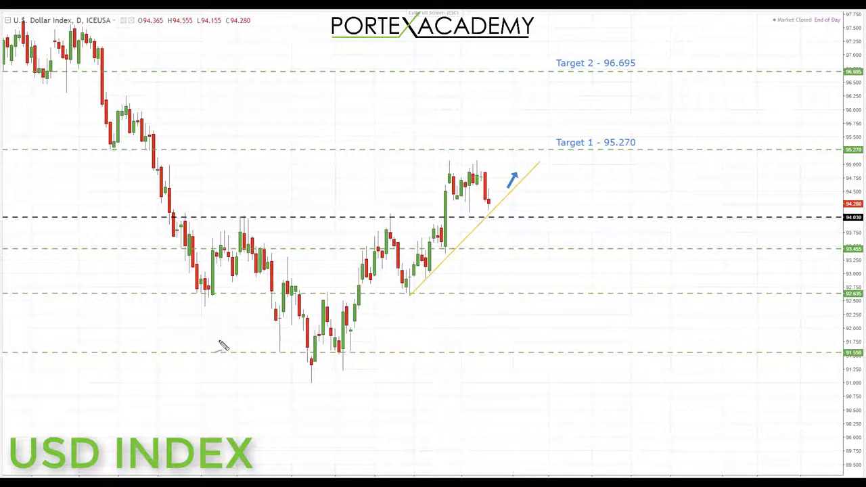
- Sketch a yellow rounded base under the lows, a neckline across the highs and an up arrow
{"action": "mouse_move", "coordinate": [254, 340]}
{"action": "left_mouse_down"}
{"action": "mouse_move", "coordinate": [289, 369]}
{"action": "mouse_move", "coordinate": [340, 381]}
{"action": "mouse_move", "coordinate": [400, 361]}
{"action": "mouse_move", "coordinate": [414, 310]}
{"action": "left_mouse_up"}
{"action": "left_click_drag", "start_coordinate": [245, 225], "coordinate": [452, 231]}
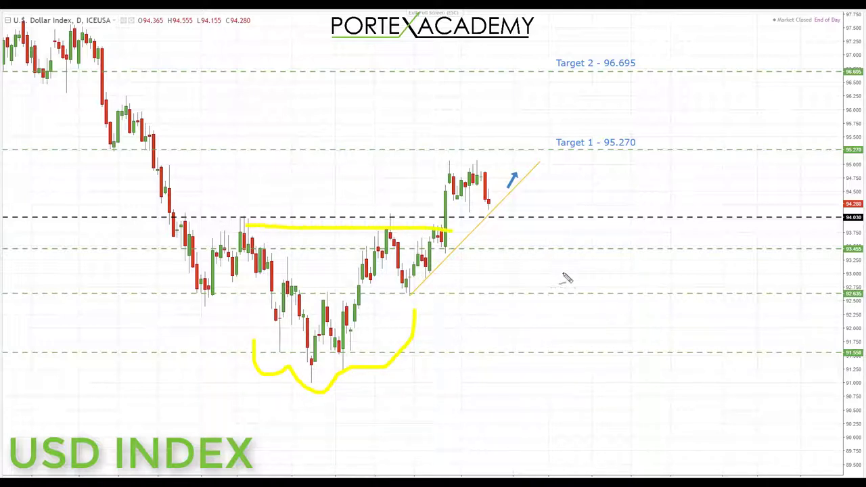
{"action": "mouse_move", "coordinate": [576, 242]}
{"action": "left_mouse_down"}
{"action": "mouse_move", "coordinate": [625, 211]}
{"action": "mouse_move", "coordinate": [630, 187]}
{"action": "mouse_move", "coordinate": [643, 200]}
{"action": "left_mouse_up"}
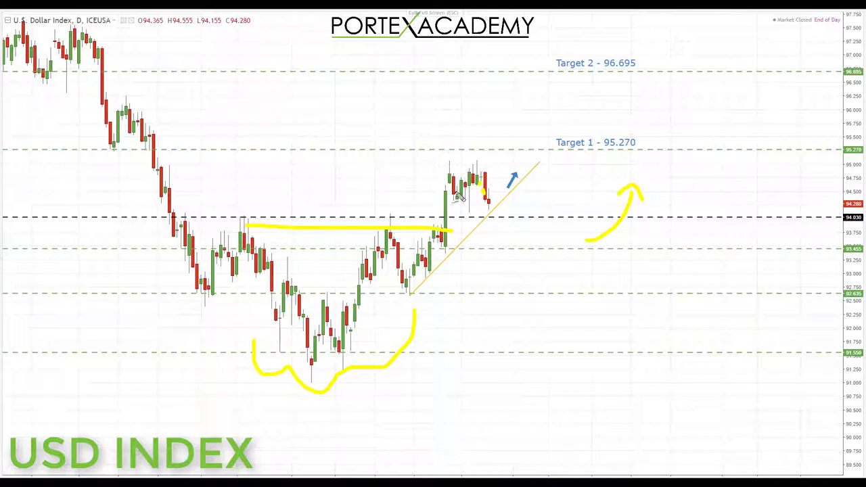
- Box the latest top candles, then erase all pen marks with E
{"action": "left_click_drag", "start_coordinate": [449, 162], "coordinate": [450, 179]}
{"action": "left_click_drag", "start_coordinate": [439, 200], "coordinate": [482, 201]}
{"action": "left_click_drag", "start_coordinate": [445, 175], "coordinate": [495, 173]}
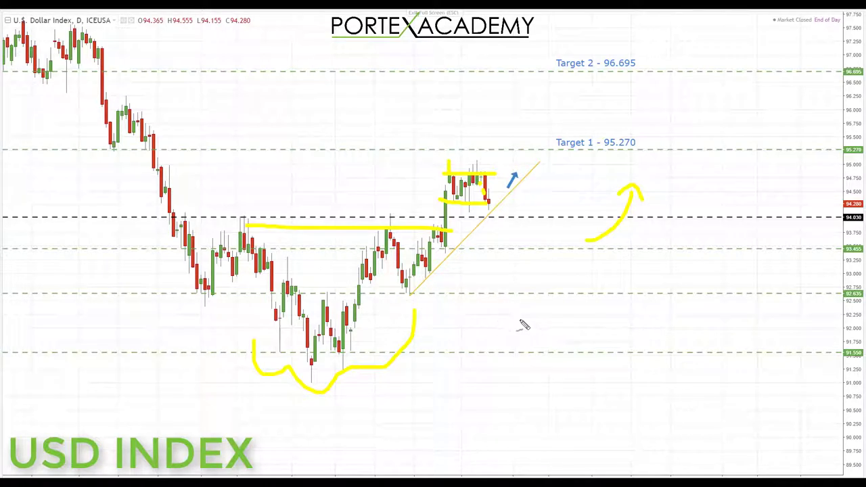
{"action": "key", "text": "e"}
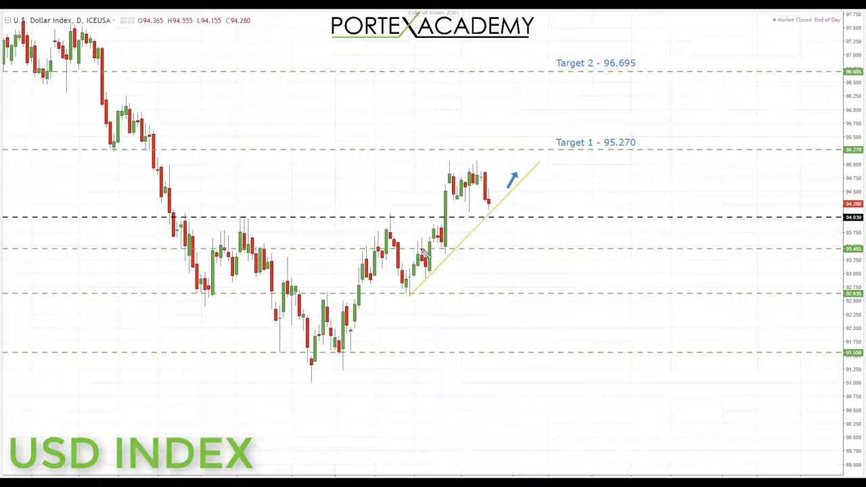
- Circle the earlier high and label at 94.030, the latest candle's low and the trendline touches
{"action": "mouse_move", "coordinate": [398, 217]}
{"action": "left_mouse_down"}
{"action": "mouse_move", "coordinate": [377, 221]}
{"action": "mouse_move", "coordinate": [396, 217]}
{"action": "left_mouse_up"}
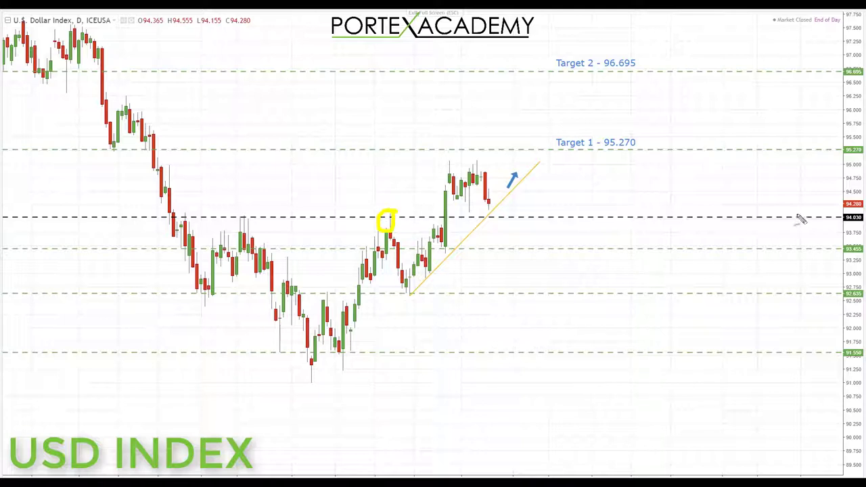
{"action": "mouse_move", "coordinate": [862, 211]}
{"action": "left_mouse_down"}
{"action": "mouse_move", "coordinate": [835, 217]}
{"action": "mouse_move", "coordinate": [859, 232]}
{"action": "left_mouse_up"}
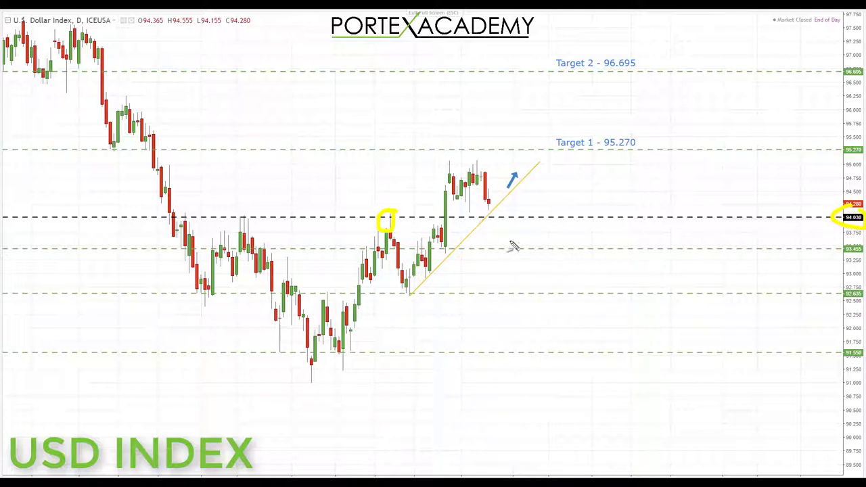
{"action": "mouse_move", "coordinate": [496, 209]}
{"action": "left_mouse_down"}
{"action": "mouse_move", "coordinate": [480, 222]}
{"action": "mouse_move", "coordinate": [485, 215]}
{"action": "left_mouse_up"}
{"action": "mouse_move", "coordinate": [437, 269]}
{"action": "left_mouse_down"}
{"action": "mouse_move", "coordinate": [406, 304]}
{"action": "mouse_move", "coordinate": [409, 291]}
{"action": "left_mouse_up"}
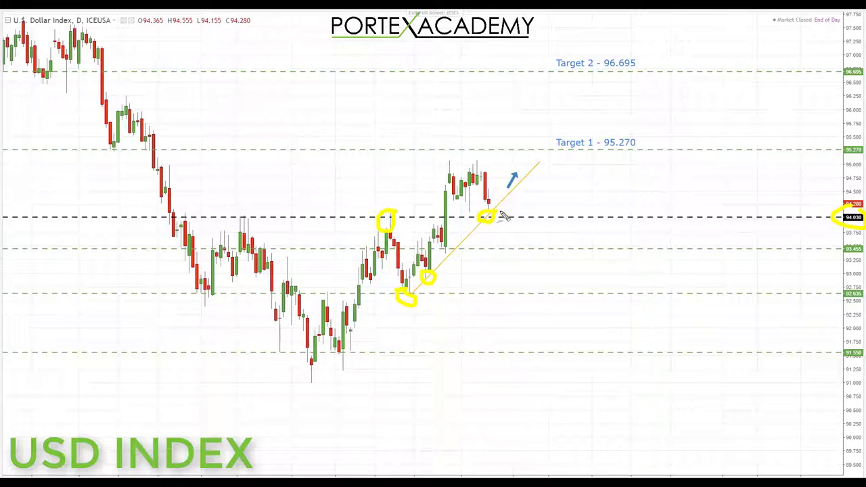
- Draw a rising path from the latest low to Target 1 and circle the 95.270 label
{"action": "left_click_drag", "start_coordinate": [503, 208], "coordinate": [523, 173]}
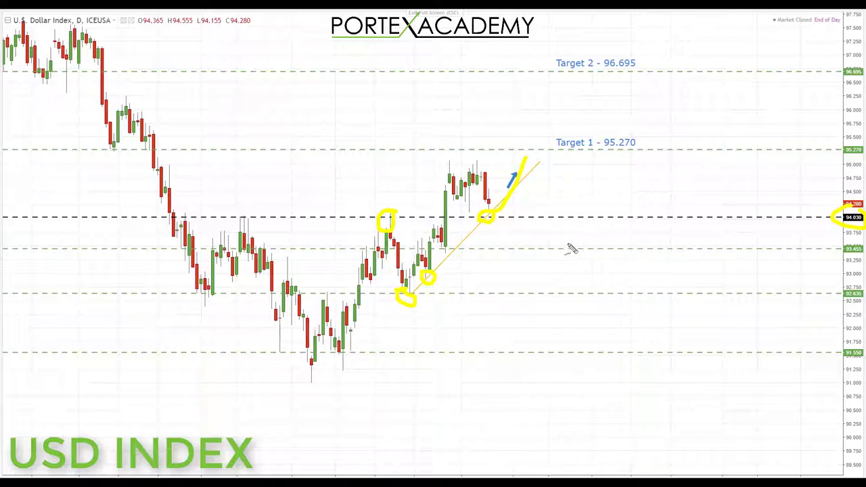
{"action": "left_click_drag", "start_coordinate": [447, 184], "coordinate": [481, 185]}
{"action": "mouse_move", "coordinate": [603, 219]}
{"action": "left_mouse_down"}
{"action": "mouse_move", "coordinate": [624, 163]}
{"action": "mouse_move", "coordinate": [634, 167]}
{"action": "left_mouse_up"}
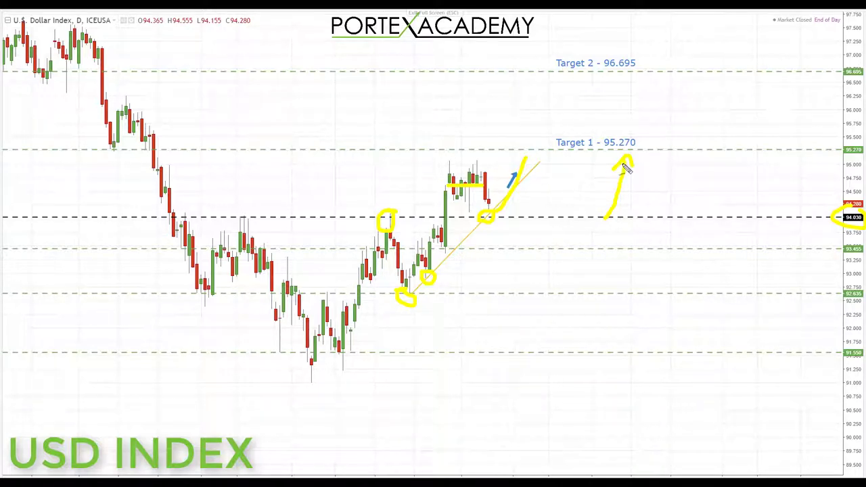
{"action": "mouse_move", "coordinate": [586, 126]}
{"action": "left_mouse_down"}
{"action": "mouse_move", "coordinate": [556, 136]}
{"action": "mouse_move", "coordinate": [567, 154]}
{"action": "mouse_move", "coordinate": [630, 162]}
{"action": "mouse_move", "coordinate": [652, 151]}
{"action": "mouse_move", "coordinate": [591, 126]}
{"action": "left_mouse_up"}
- Extend the path up to Target 2, underline 96.695 and circle the Dollar Index title
{"action": "left_click_drag", "start_coordinate": [528, 167], "coordinate": [533, 108]}
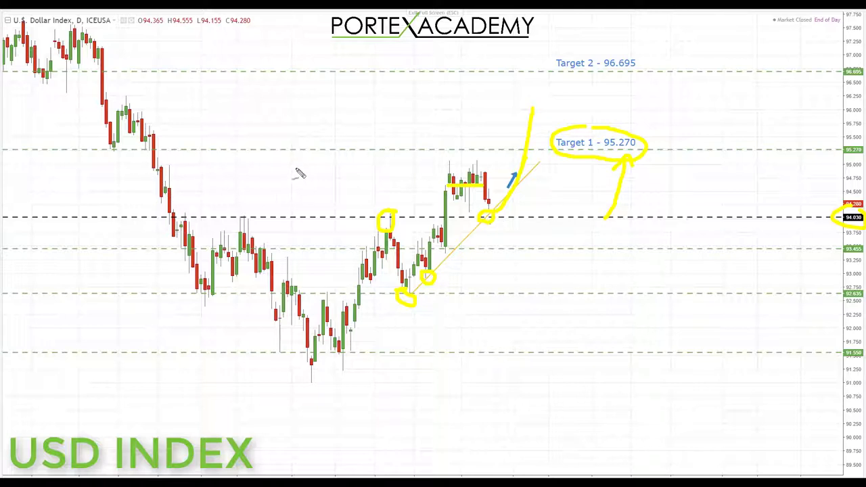
{"action": "left_click_drag", "start_coordinate": [299, 143], "coordinate": [296, 163]}
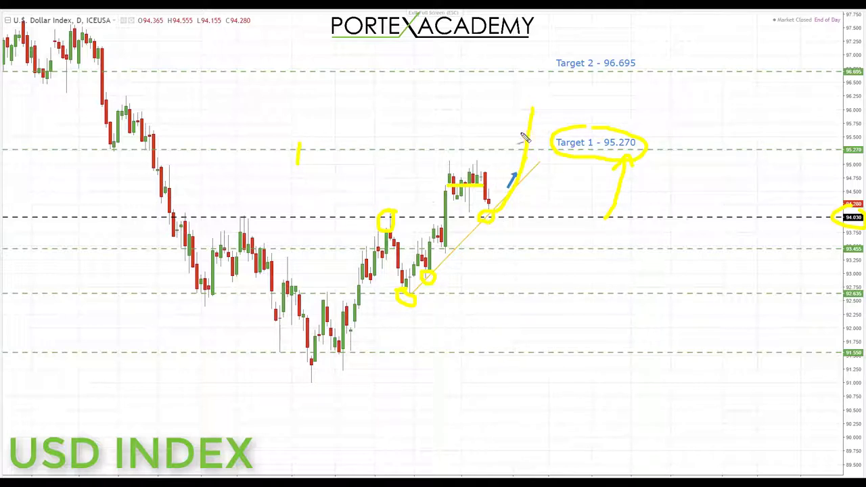
{"action": "mouse_move", "coordinate": [534, 126]}
{"action": "left_mouse_down"}
{"action": "mouse_move", "coordinate": [613, 125]}
{"action": "mouse_move", "coordinate": [617, 87]}
{"action": "mouse_move", "coordinate": [629, 95]}
{"action": "left_mouse_up"}
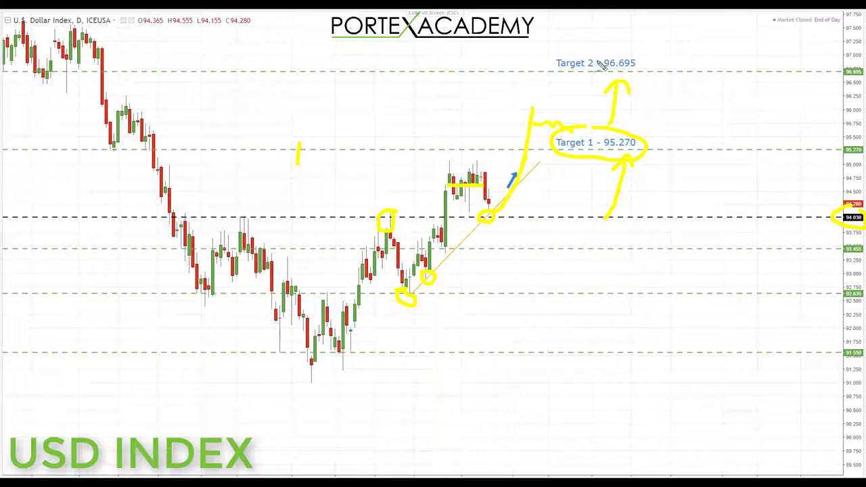
{"action": "left_click_drag", "start_coordinate": [556, 70], "coordinate": [641, 68]}
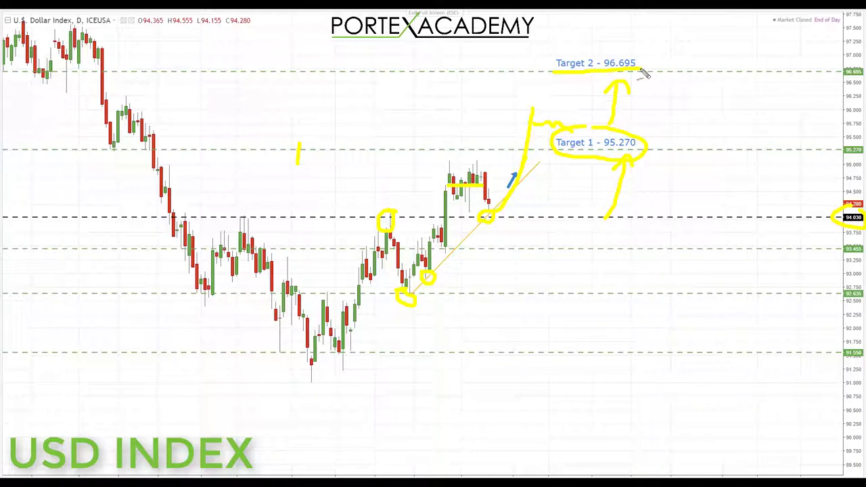
{"action": "mouse_move", "coordinate": [95, 14]}
{"action": "left_mouse_down"}
{"action": "mouse_move", "coordinate": [55, 22]}
{"action": "mouse_move", "coordinate": [78, 34]}
{"action": "mouse_move", "coordinate": [107, 23]}
{"action": "mouse_move", "coordinate": [85, 20]}
{"action": "left_mouse_up"}
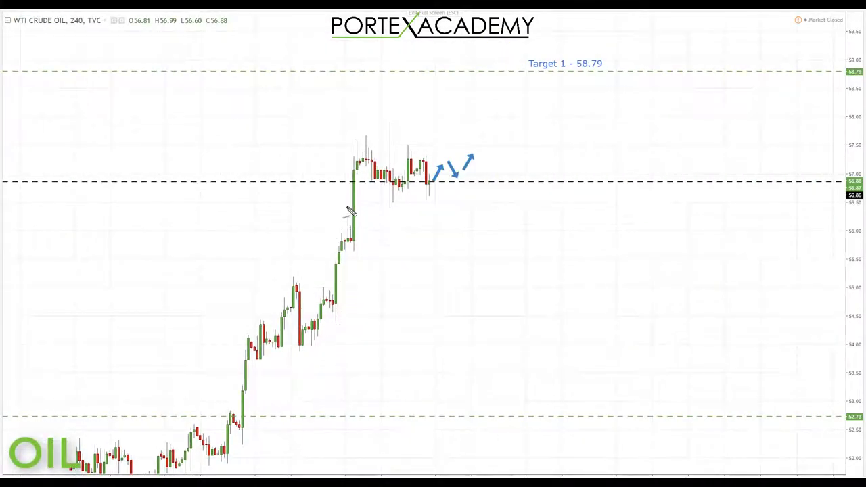
- Mark oil's dashed 56.87 level, scribble over the consolidation and trace the rally up the green candle
{"action": "left_click_drag", "start_coordinate": [319, 182], "coordinate": [462, 184]}
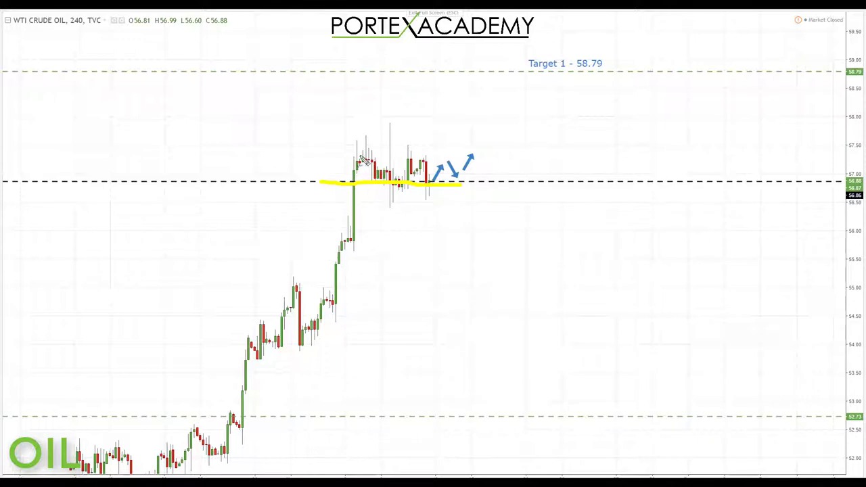
{"action": "mouse_move", "coordinate": [363, 154]}
{"action": "left_mouse_down"}
{"action": "mouse_move", "coordinate": [375, 177]}
{"action": "mouse_move", "coordinate": [389, 162]}
{"action": "mouse_move", "coordinate": [404, 178]}
{"action": "mouse_move", "coordinate": [408, 164]}
{"action": "mouse_move", "coordinate": [414, 177]}
{"action": "mouse_move", "coordinate": [419, 166]}
{"action": "mouse_move", "coordinate": [425, 177]}
{"action": "left_mouse_up"}
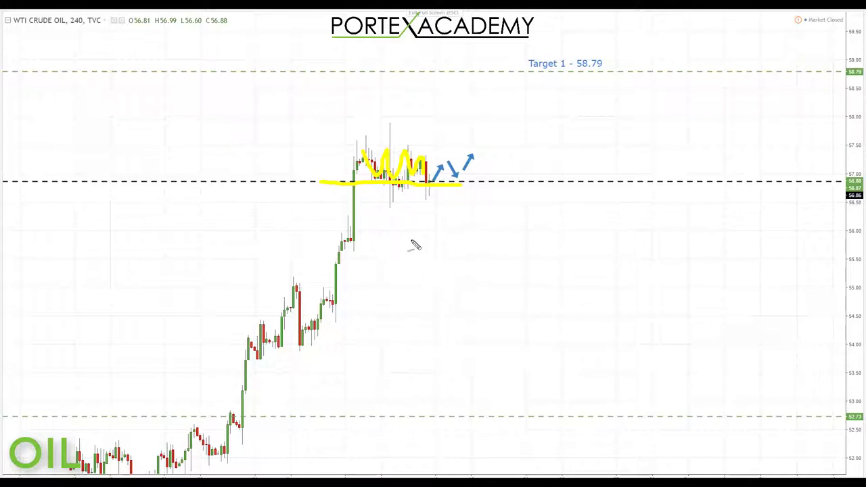
{"action": "left_click_drag", "start_coordinate": [357, 252], "coordinate": [373, 149]}
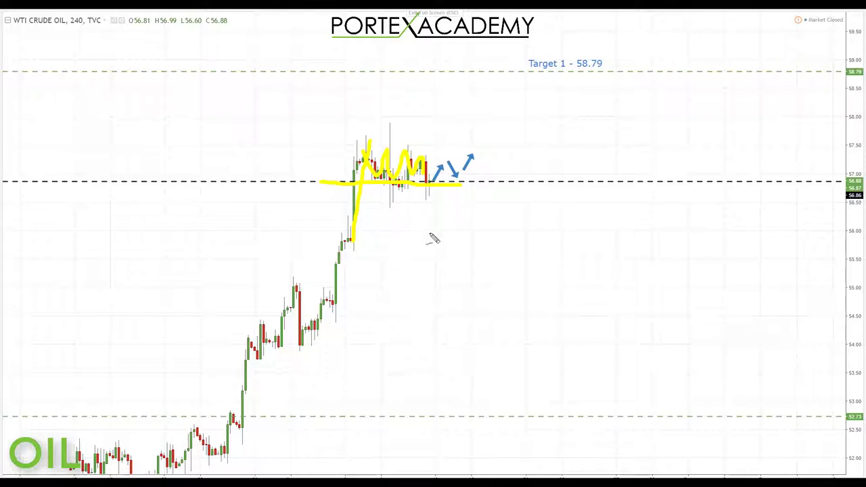
- Arrow up to the red candle's low, circle the projection arrows and loop a path to Target 1 58.79
{"action": "mouse_move", "coordinate": [463, 270]}
{"action": "left_mouse_down"}
{"action": "mouse_move", "coordinate": [426, 201]}
{"action": "mouse_move", "coordinate": [437, 201]}
{"action": "left_mouse_up"}
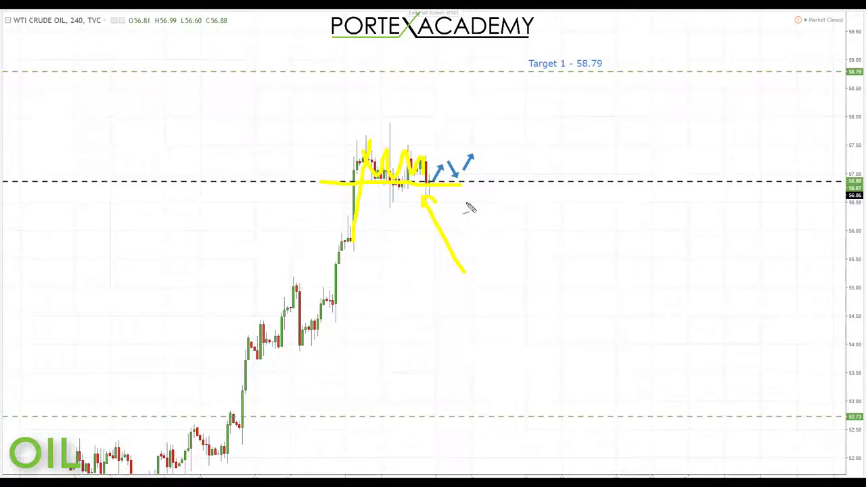
{"action": "mouse_move", "coordinate": [458, 157]}
{"action": "left_mouse_down"}
{"action": "mouse_move", "coordinate": [433, 169]}
{"action": "mouse_move", "coordinate": [447, 184]}
{"action": "mouse_move", "coordinate": [480, 150]}
{"action": "mouse_move", "coordinate": [508, 76]}
{"action": "mouse_move", "coordinate": [522, 96]}
{"action": "left_mouse_up"}
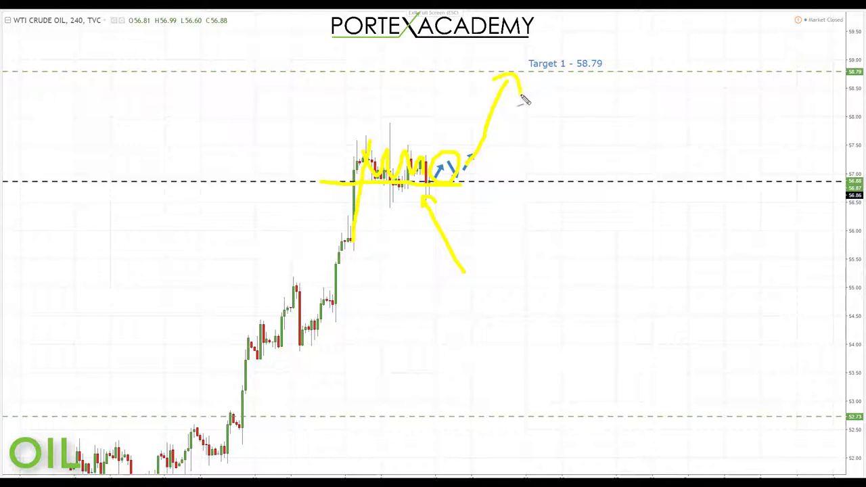
{"action": "mouse_move", "coordinate": [564, 45]}
{"action": "left_mouse_down"}
{"action": "mouse_move", "coordinate": [523, 50]}
{"action": "mouse_move", "coordinate": [541, 79]}
{"action": "mouse_move", "coordinate": [597, 80]}
{"action": "mouse_move", "coordinate": [617, 57]}
{"action": "mouse_move", "coordinate": [565, 46]}
{"action": "left_mouse_up"}
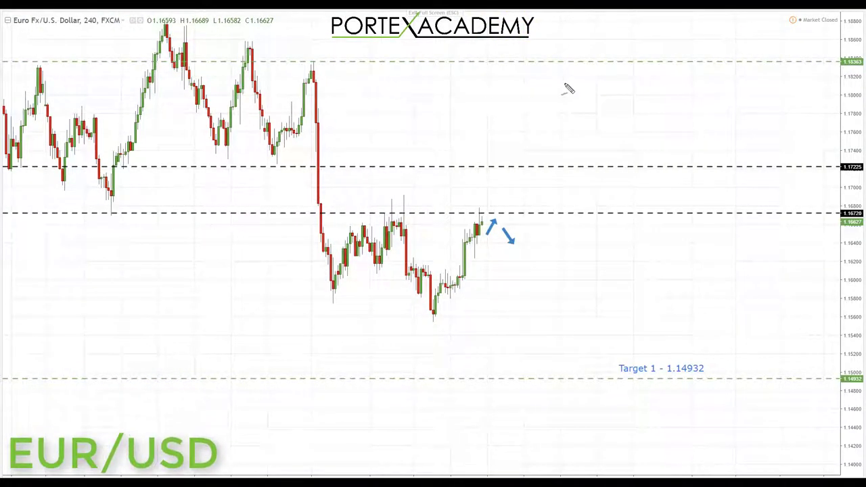
{"action": "mouse_move", "coordinate": [389, 215]}
{"action": "left_mouse_down"}
{"action": "mouse_move", "coordinate": [376, 214]}
{"action": "mouse_move", "coordinate": [418, 214]}
{"action": "left_mouse_up"}
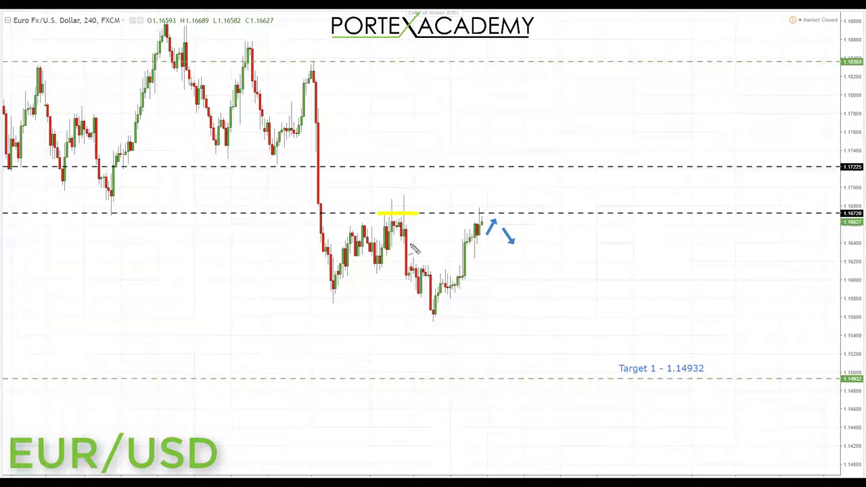
{"action": "left_click_drag", "start_coordinate": [403, 230], "coordinate": [418, 277]}
{"action": "mouse_move", "coordinate": [433, 289]}
{"action": "left_mouse_down"}
{"action": "mouse_move", "coordinate": [438, 310]}
{"action": "mouse_move", "coordinate": [478, 231]}
{"action": "left_mouse_up"}
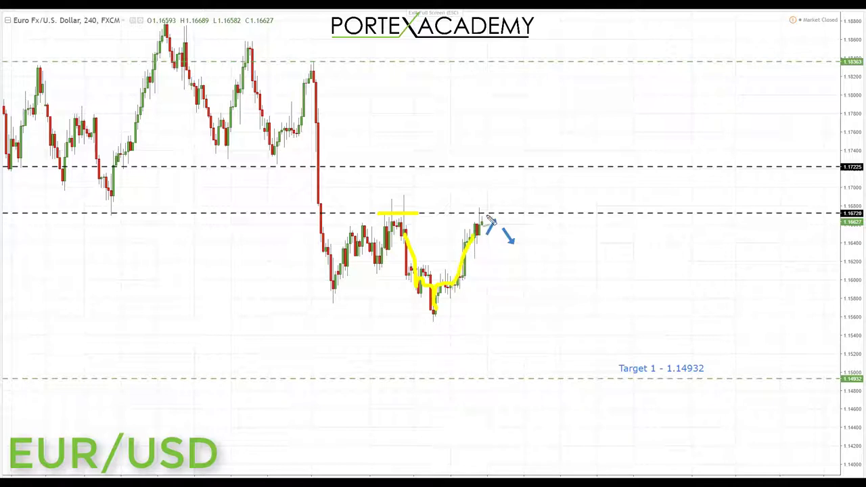
{"action": "mouse_move", "coordinate": [482, 199]}
{"action": "left_mouse_down"}
{"action": "mouse_move", "coordinate": [464, 201]}
{"action": "mouse_move", "coordinate": [460, 220]}
{"action": "mouse_move", "coordinate": [484, 222]}
{"action": "mouse_move", "coordinate": [474, 203]}
{"action": "left_mouse_up"}
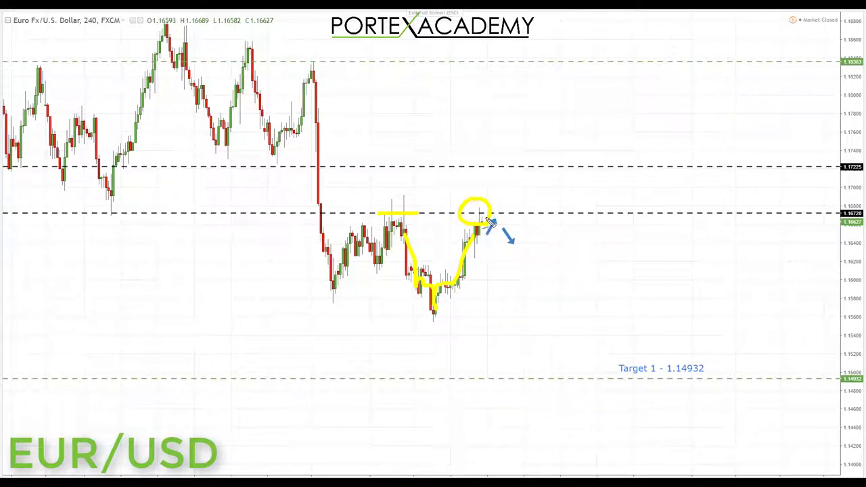
{"action": "mouse_move", "coordinate": [493, 224]}
{"action": "left_mouse_down"}
{"action": "mouse_move", "coordinate": [556, 365]}
{"action": "mouse_move", "coordinate": [570, 355]}
{"action": "left_mouse_up"}
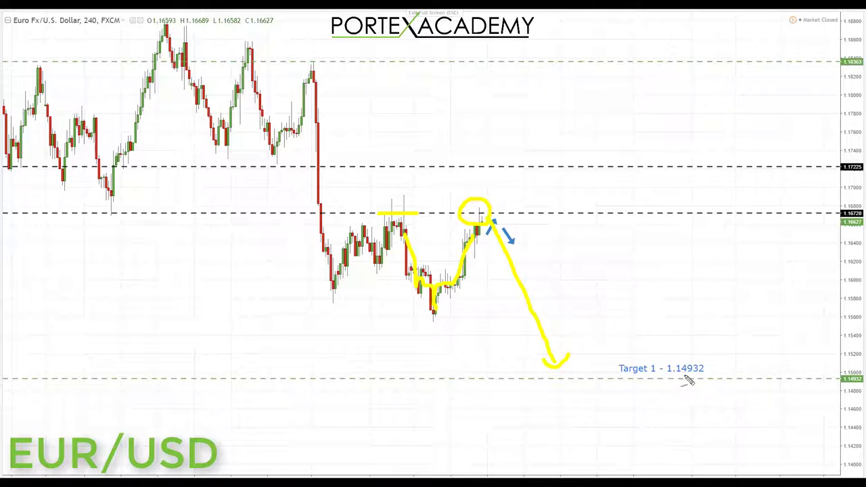
- Clear the pen marks, draw an up arrow toward 1.17225 and circle its price label
{"action": "key", "text": "e"}
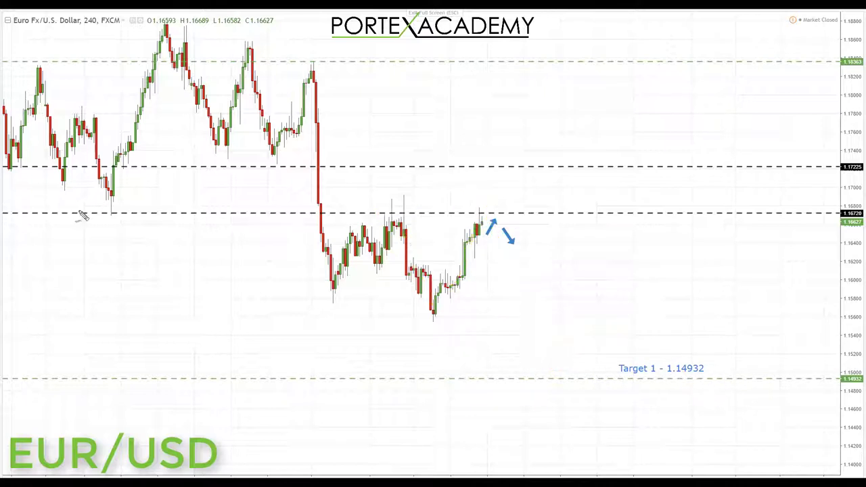
{"action": "mouse_move", "coordinate": [512, 201]}
{"action": "left_mouse_down"}
{"action": "mouse_move", "coordinate": [522, 180]}
{"action": "mouse_move", "coordinate": [533, 185]}
{"action": "left_mouse_up"}
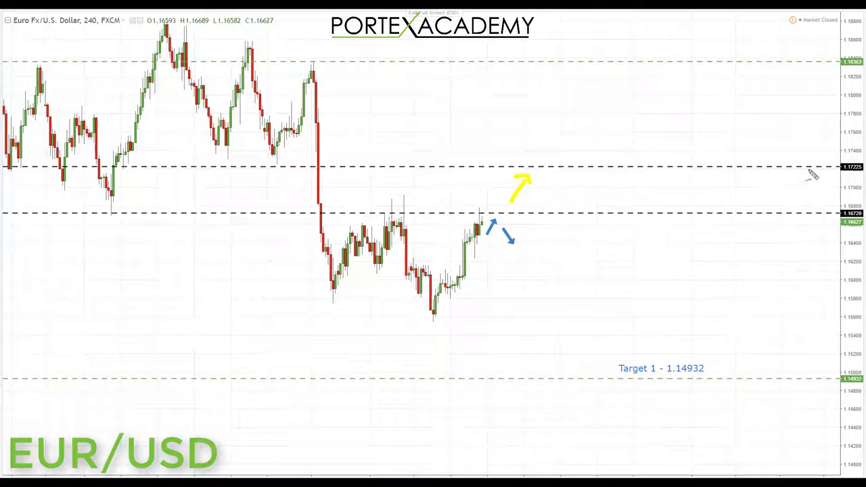
{"action": "mouse_move", "coordinate": [854, 163]}
{"action": "left_mouse_down"}
{"action": "mouse_move", "coordinate": [835, 174]}
{"action": "mouse_move", "coordinate": [858, 185]}
{"action": "left_mouse_up"}
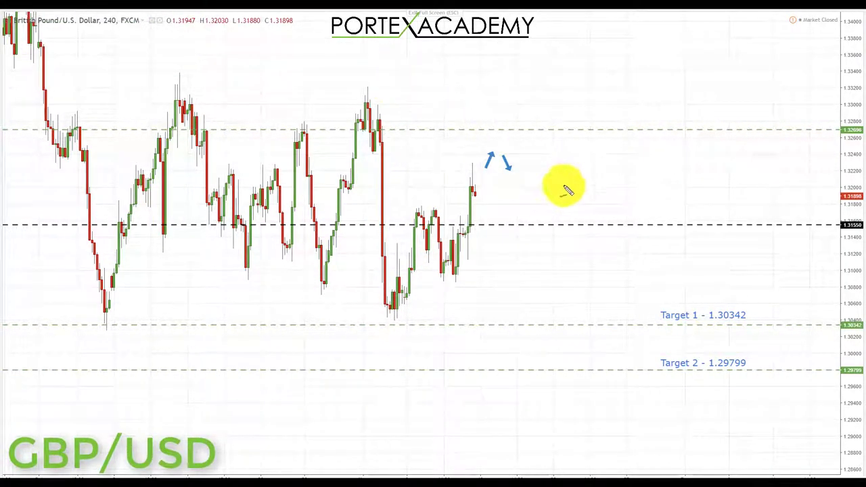
- Mark GBP/USD's dashed level, add an up arrow below Target 2 and line the range top
{"action": "left_click_drag", "start_coordinate": [392, 225], "coordinate": [465, 229]}
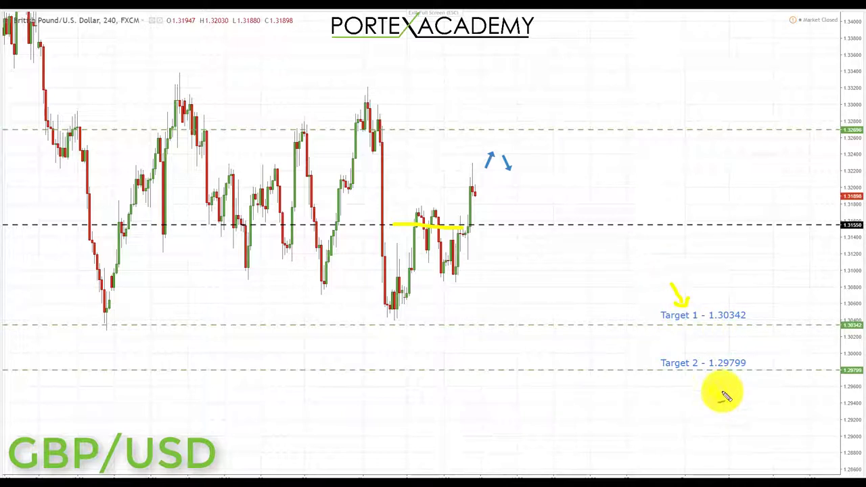
{"action": "left_click_drag", "start_coordinate": [716, 412], "coordinate": [714, 388]}
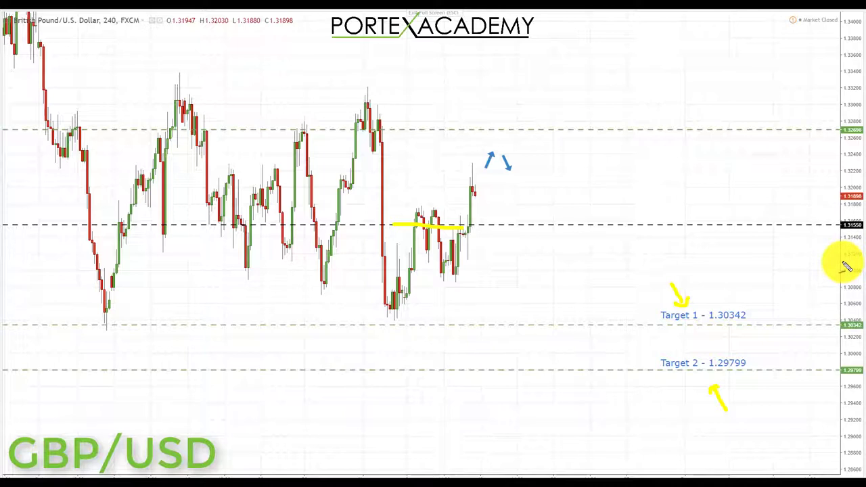
{"action": "left_click_drag", "start_coordinate": [92, 127], "coordinate": [552, 125]}
- Line the range bottom and trace the earlier decline from the top-left highs into it
{"action": "left_click_drag", "start_coordinate": [93, 285], "coordinate": [602, 285]}
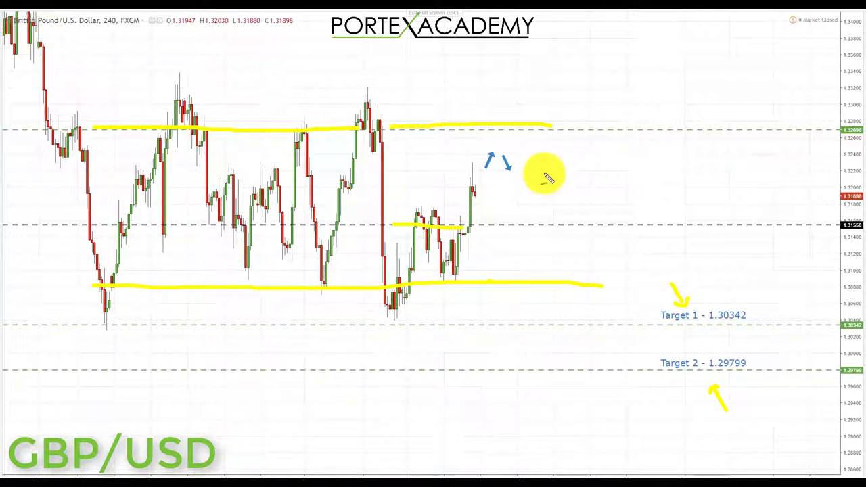
{"action": "mouse_move", "coordinate": [699, 86]}
{"action": "left_mouse_down"}
{"action": "mouse_move", "coordinate": [730, 165]}
{"action": "mouse_move", "coordinate": [738, 159]}
{"action": "left_mouse_up"}
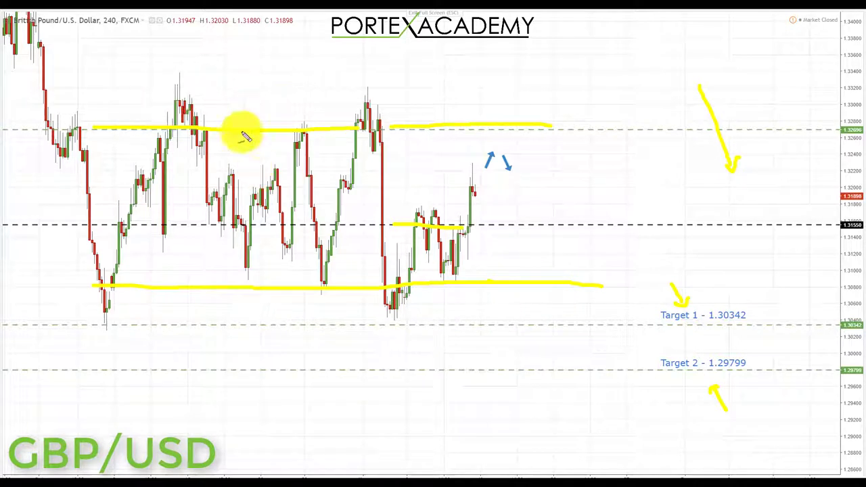
{"action": "left_click_drag", "start_coordinate": [27, 19], "coordinate": [95, 258]}
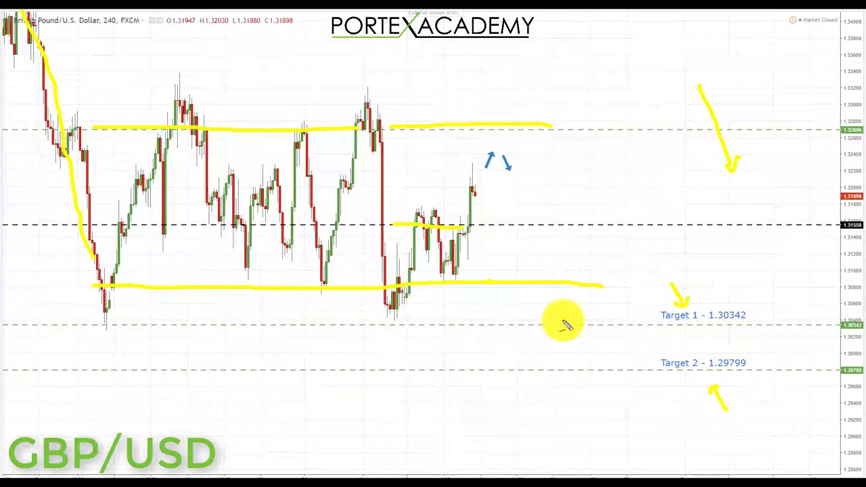
- Clear drawings, pen a path up to the 1.3269 level, mark 1.3155 and ring the top level
{"action": "key", "text": "e"}
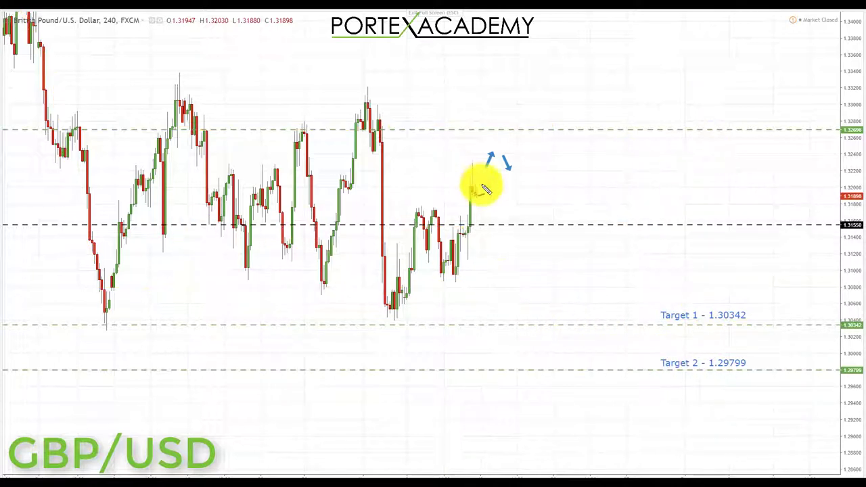
{"action": "left_click_drag", "start_coordinate": [477, 196], "coordinate": [501, 164]}
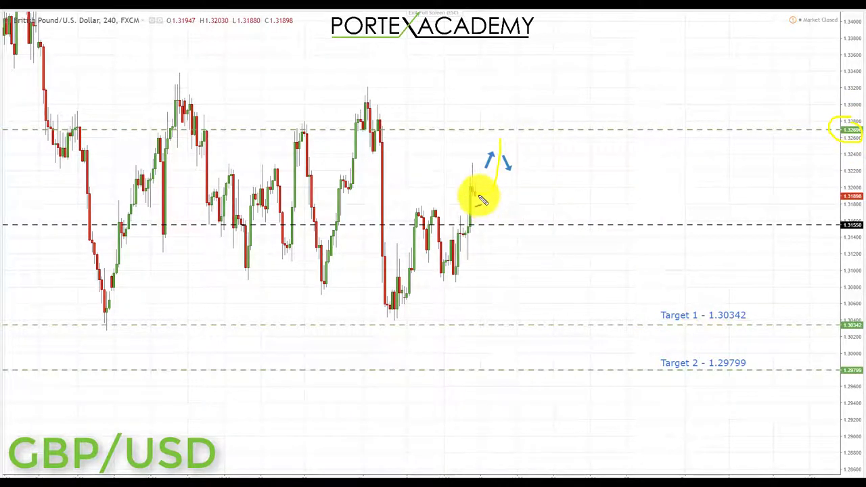
{"action": "left_click_drag", "start_coordinate": [510, 220], "coordinate": [524, 145]}
{"action": "left_click_drag", "start_coordinate": [400, 224], "coordinate": [492, 227]}
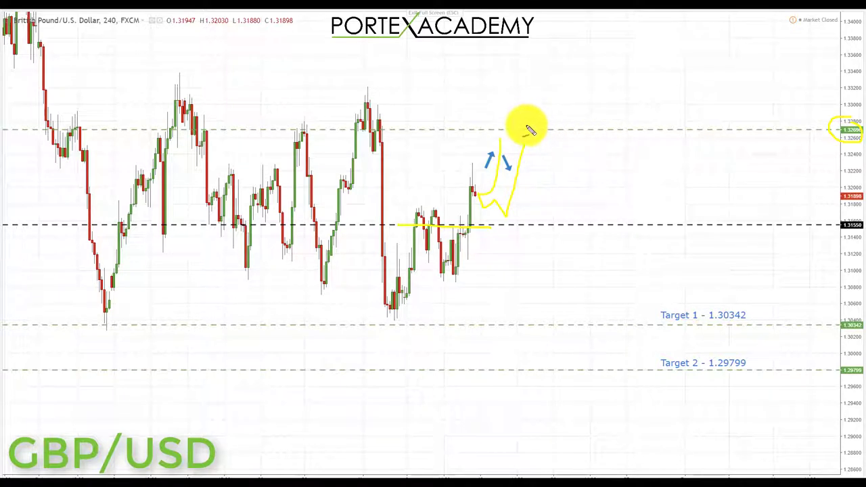
{"action": "left_click_drag", "start_coordinate": [532, 121], "coordinate": [514, 121]}
{"action": "mouse_move", "coordinate": [513, 160]}
{"action": "left_mouse_down"}
{"action": "mouse_move", "coordinate": [547, 145]}
{"action": "mouse_move", "coordinate": [534, 122]}
{"action": "left_mouse_up"}
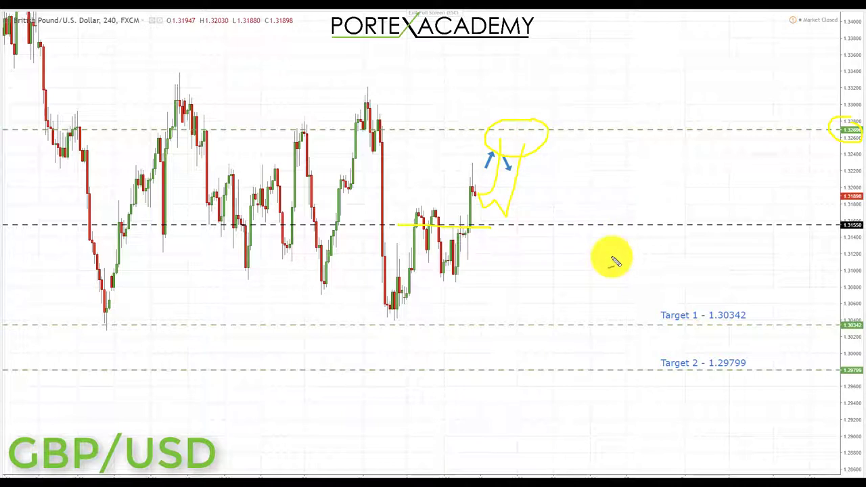
- Draw the fall along 1.3155 toward Target 1 and circle the 1.30342 and 1.29799 target labels
{"action": "mouse_move", "coordinate": [529, 163]}
{"action": "left_mouse_down"}
{"action": "mouse_move", "coordinate": [525, 135]}
{"action": "mouse_move", "coordinate": [528, 168]}
{"action": "mouse_move", "coordinate": [554, 228]}
{"action": "left_mouse_up"}
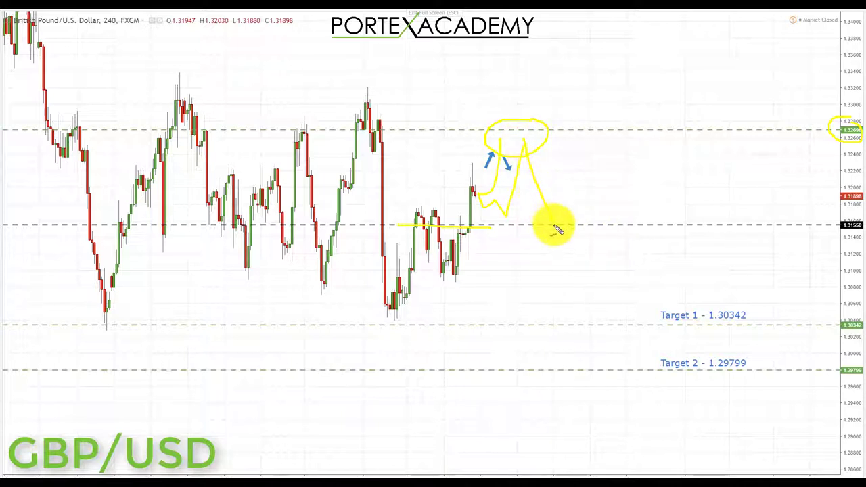
{"action": "left_click_drag", "start_coordinate": [498, 228], "coordinate": [608, 231]}
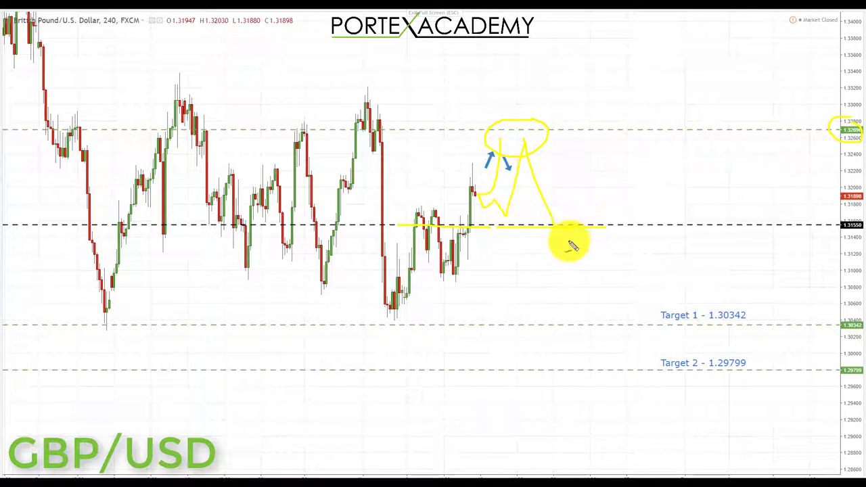
{"action": "mouse_move", "coordinate": [550, 205]}
{"action": "left_mouse_down"}
{"action": "mouse_move", "coordinate": [581, 302]}
{"action": "mouse_move", "coordinate": [578, 330]}
{"action": "mouse_move", "coordinate": [593, 312]}
{"action": "left_mouse_up"}
{"action": "left_click_drag", "start_coordinate": [693, 230], "coordinate": [729, 164]}
{"action": "mouse_move", "coordinate": [735, 127]}
{"action": "left_mouse_down"}
{"action": "mouse_move", "coordinate": [741, 107]}
{"action": "mouse_move", "coordinate": [752, 122]}
{"action": "left_mouse_up"}
{"action": "mouse_move", "coordinate": [561, 177]}
{"action": "left_mouse_down"}
{"action": "mouse_move", "coordinate": [588, 232]}
{"action": "mouse_move", "coordinate": [591, 287]}
{"action": "left_mouse_up"}
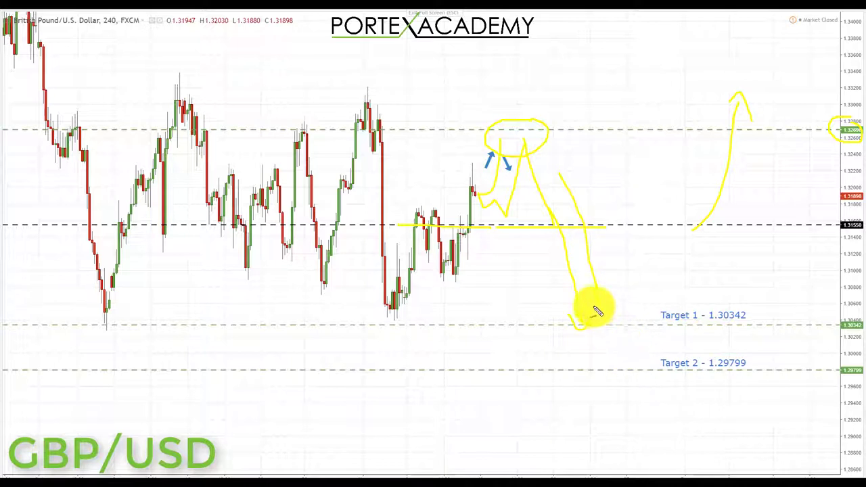
{"action": "mouse_move", "coordinate": [695, 308]}
{"action": "left_mouse_down"}
{"action": "mouse_move", "coordinate": [649, 315]}
{"action": "mouse_move", "coordinate": [681, 332]}
{"action": "mouse_move", "coordinate": [759, 326]}
{"action": "mouse_move", "coordinate": [740, 299]}
{"action": "mouse_move", "coordinate": [700, 308]}
{"action": "left_mouse_up"}
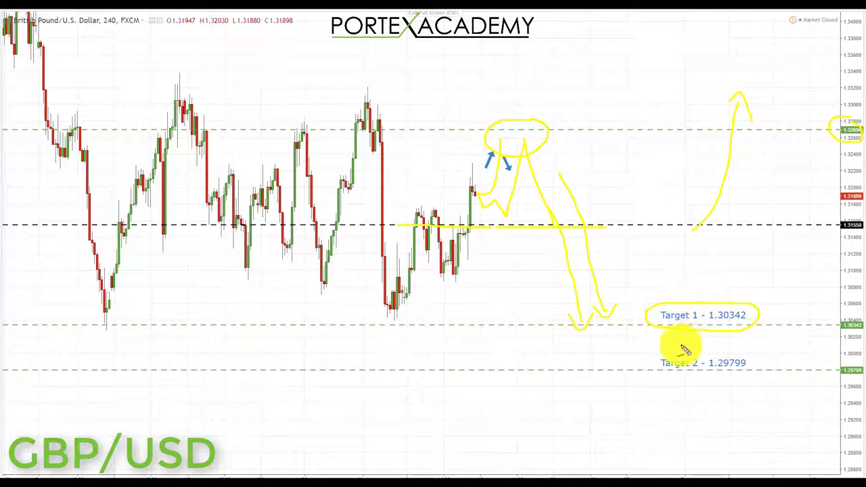
{"action": "mouse_move", "coordinate": [667, 379]}
{"action": "left_mouse_down"}
{"action": "mouse_move", "coordinate": [765, 372]}
{"action": "mouse_move", "coordinate": [723, 354]}
{"action": "mouse_move", "coordinate": [663, 353]}
{"action": "left_mouse_up"}
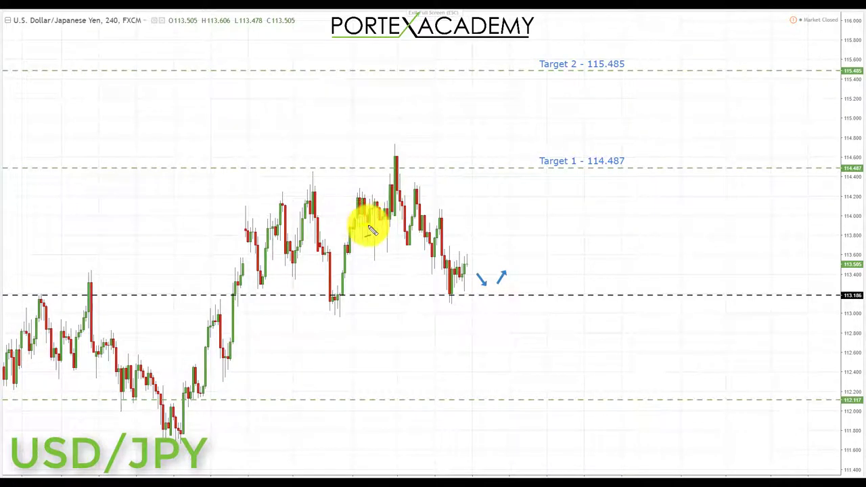
- Trace the rally to the spike, circle Target 1 114.487 and trace the pullback to 113.186
{"action": "left_click_drag", "start_coordinate": [391, 209], "coordinate": [402, 173]}
{"action": "mouse_move", "coordinate": [588, 142]}
{"action": "left_mouse_down"}
{"action": "mouse_move", "coordinate": [514, 155]}
{"action": "mouse_move", "coordinate": [555, 178]}
{"action": "mouse_move", "coordinate": [614, 179]}
{"action": "mouse_move", "coordinate": [595, 145]}
{"action": "left_mouse_up"}
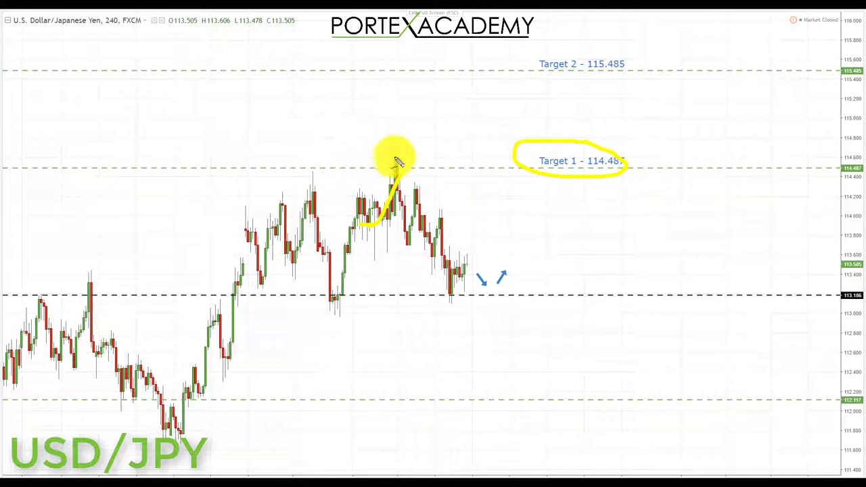
{"action": "mouse_move", "coordinate": [406, 223]}
{"action": "left_mouse_down"}
{"action": "mouse_move", "coordinate": [422, 217]}
{"action": "mouse_move", "coordinate": [439, 232]}
{"action": "mouse_move", "coordinate": [450, 295]}
{"action": "left_mouse_up"}
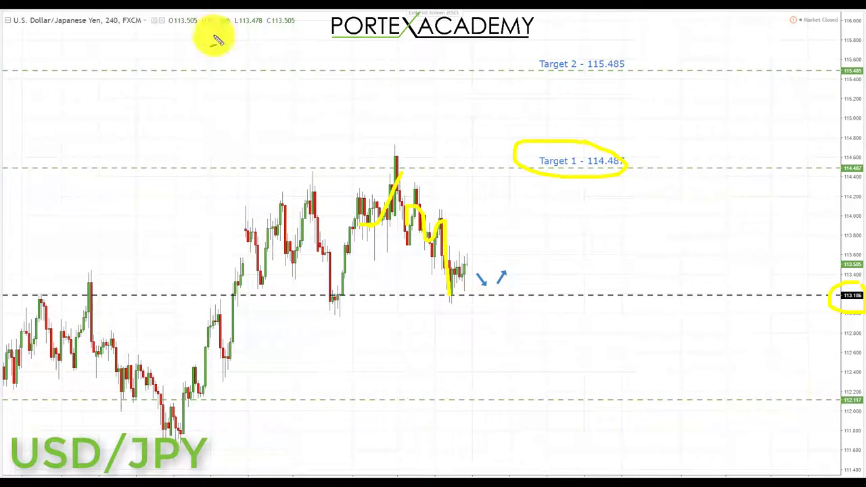
- Clear drawings, pen resistance lines across the highs and support at 113.186, and circle the latest candles
{"action": "key", "text": "e"}
{"action": "left_click_drag", "start_coordinate": [259, 184], "coordinate": [429, 198]}
{"action": "left_click_drag", "start_coordinate": [298, 293], "coordinate": [458, 293]}
{"action": "left_click_drag", "start_coordinate": [291, 183], "coordinate": [448, 187]}
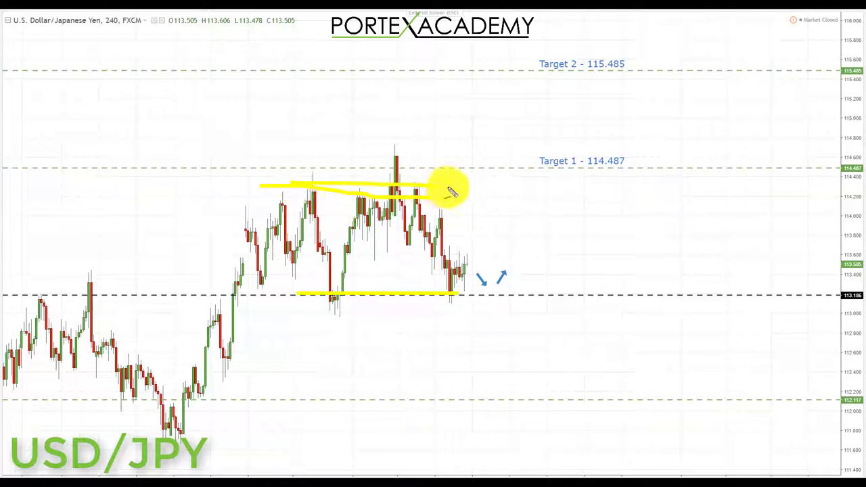
{"action": "mouse_move", "coordinate": [481, 282]}
{"action": "left_mouse_down"}
{"action": "mouse_move", "coordinate": [493, 285]}
{"action": "mouse_move", "coordinate": [448, 282]}
{"action": "mouse_move", "coordinate": [464, 305]}
{"action": "mouse_move", "coordinate": [492, 280]}
{"action": "mouse_move", "coordinate": [476, 267]}
{"action": "left_mouse_up"}
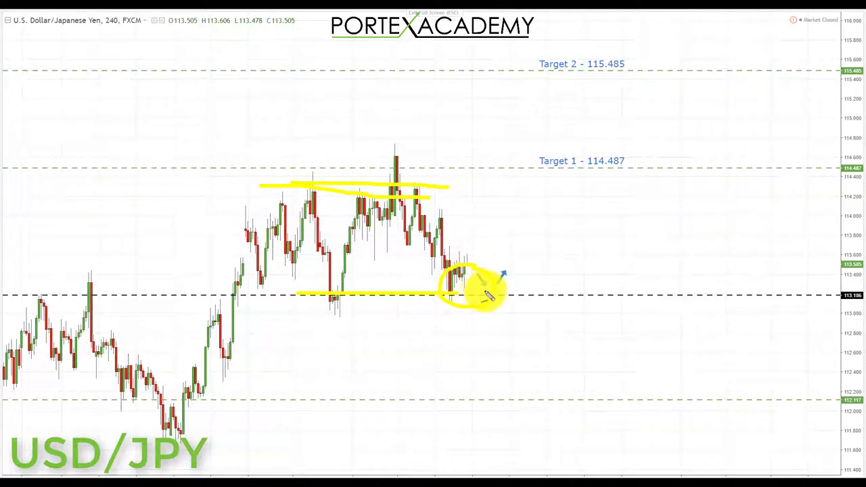
- Draw a path up past Target 1 with an arrow at the spike, and circle Target 2 115.485
{"action": "left_click_drag", "start_coordinate": [499, 289], "coordinate": [551, 184]}
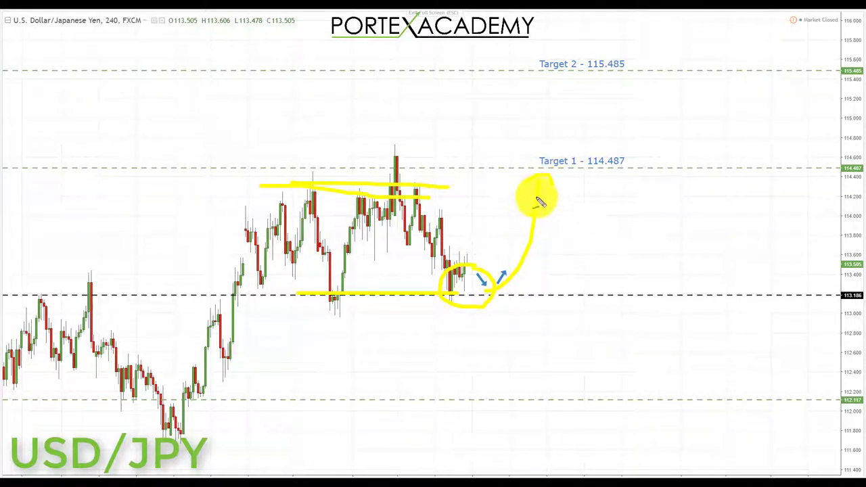
{"action": "left_click_drag", "start_coordinate": [541, 194], "coordinate": [553, 133]}
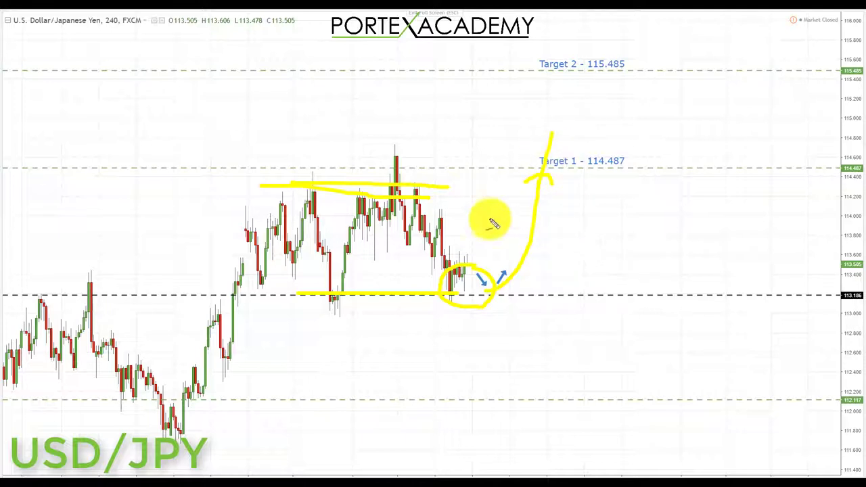
{"action": "left_click_drag", "start_coordinate": [366, 111], "coordinate": [402, 151]}
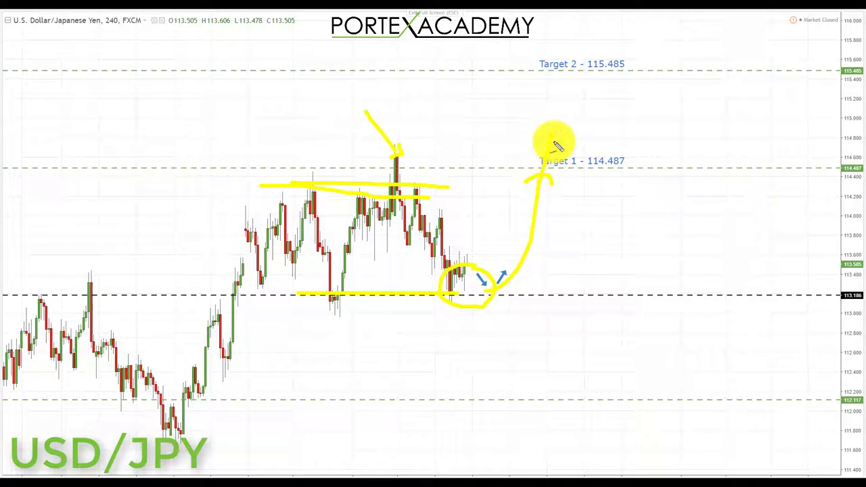
{"action": "mouse_move", "coordinate": [583, 149]}
{"action": "left_mouse_down"}
{"action": "mouse_move", "coordinate": [609, 149]}
{"action": "mouse_move", "coordinate": [632, 173]}
{"action": "mouse_move", "coordinate": [653, 139]}
{"action": "mouse_move", "coordinate": [655, 95]}
{"action": "left_mouse_up"}
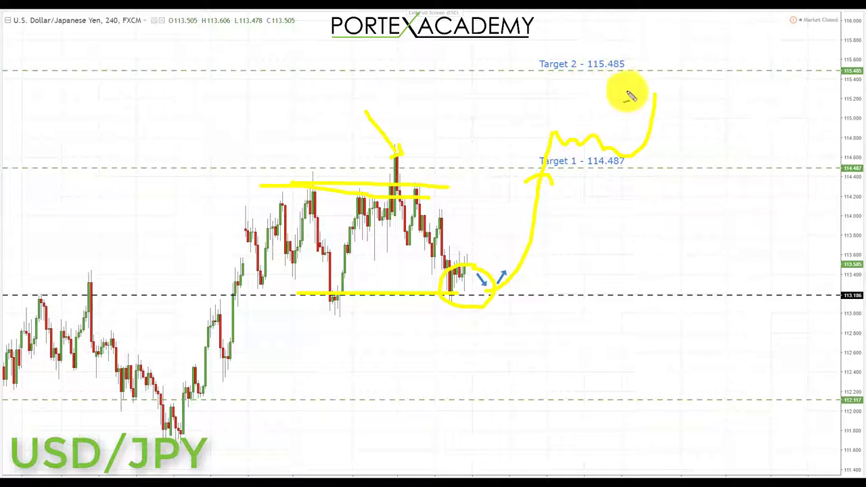
{"action": "mouse_move", "coordinate": [567, 46]}
{"action": "left_mouse_down"}
{"action": "mouse_move", "coordinate": [537, 76]}
{"action": "mouse_move", "coordinate": [612, 81]}
{"action": "mouse_move", "coordinate": [633, 54]}
{"action": "mouse_move", "coordinate": [564, 43]}
{"action": "left_mouse_up"}
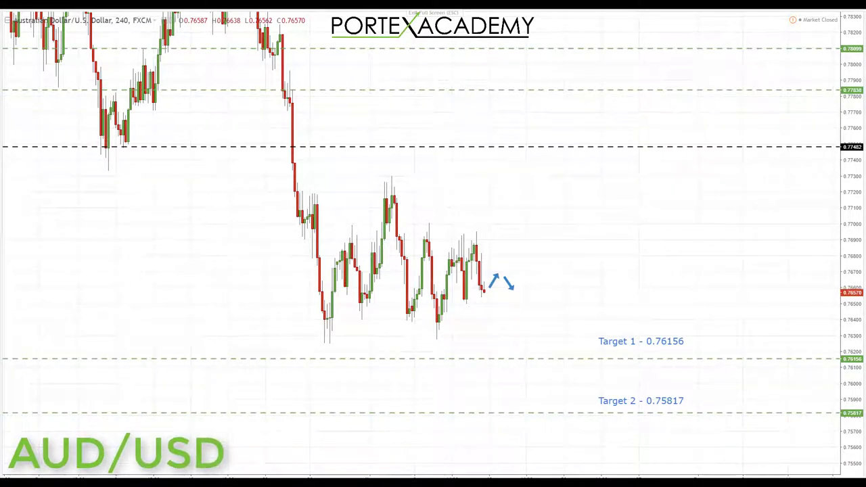
- Underline 0.77482, circle both recent peaks, trace the drop between them and arrow down at the first
{"action": "mouse_move", "coordinate": [90, 154]}
{"action": "left_mouse_down"}
{"action": "mouse_move", "coordinate": [135, 145]}
{"action": "mouse_move", "coordinate": [307, 150]}
{"action": "left_mouse_up"}
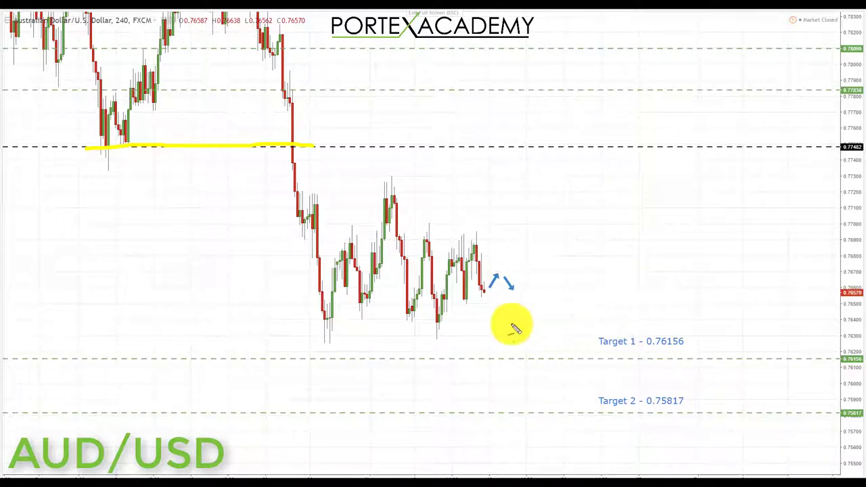
{"action": "mouse_move", "coordinate": [391, 178]}
{"action": "left_mouse_down"}
{"action": "mouse_move", "coordinate": [371, 210]}
{"action": "mouse_move", "coordinate": [406, 184]}
{"action": "left_mouse_up"}
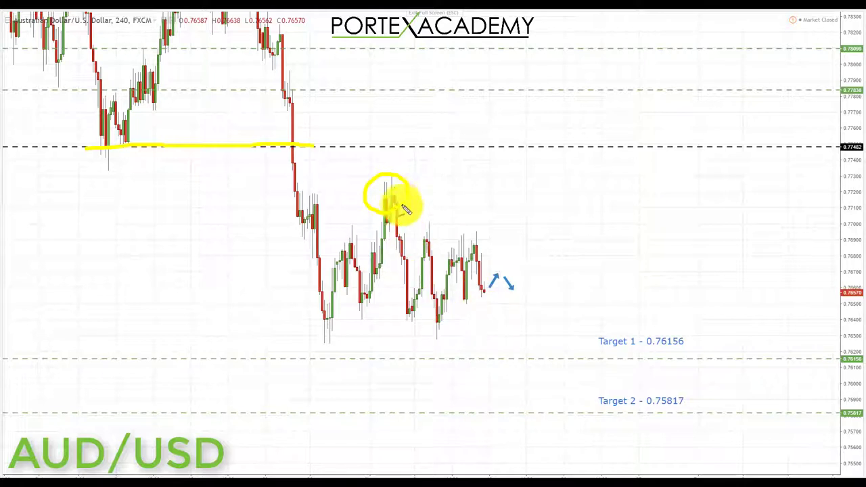
{"action": "mouse_move", "coordinate": [399, 215]}
{"action": "left_mouse_down"}
{"action": "mouse_move", "coordinate": [413, 305]}
{"action": "mouse_move", "coordinate": [444, 228]}
{"action": "left_mouse_up"}
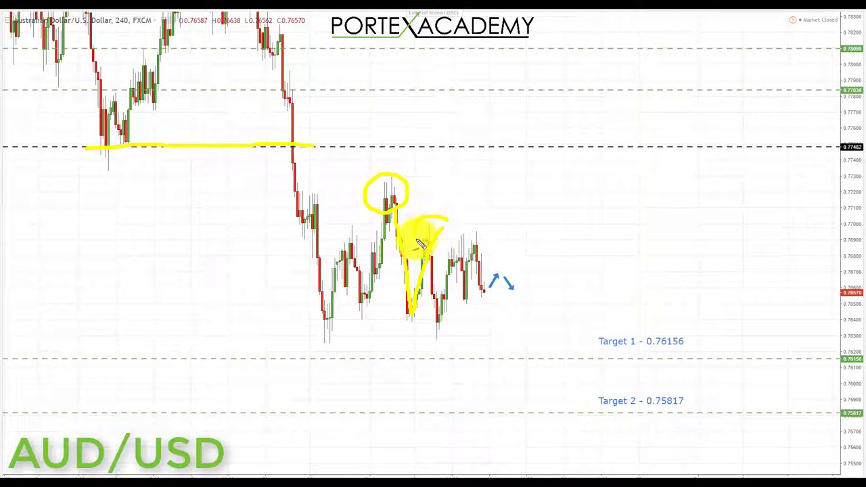
{"action": "left_click_drag", "start_coordinate": [438, 247], "coordinate": [443, 224]}
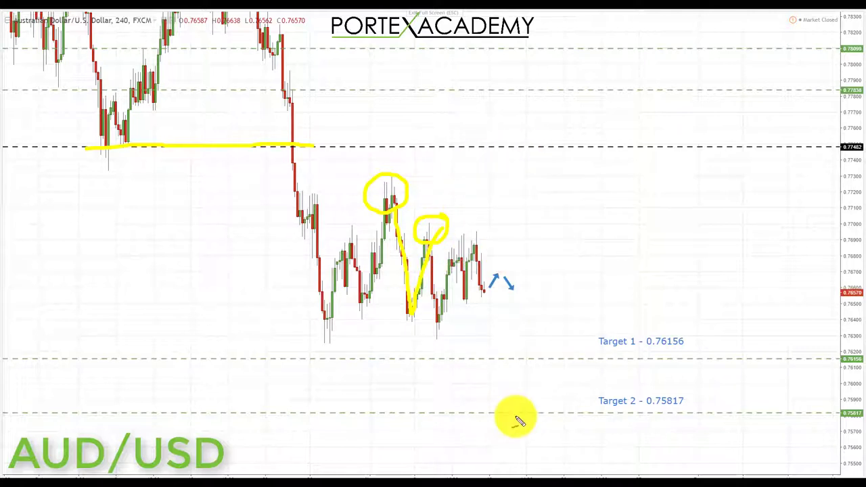
{"action": "mouse_move", "coordinate": [427, 108]}
{"action": "left_mouse_down"}
{"action": "mouse_move", "coordinate": [414, 158]}
{"action": "mouse_move", "coordinate": [425, 163]}
{"action": "left_mouse_up"}
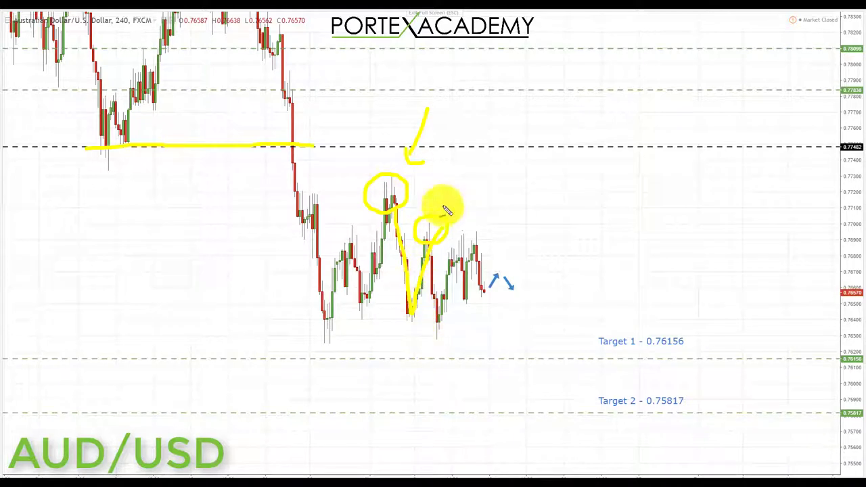
- Draw down arrows toward Target 1 and circle the 0.76156 and 0.75817 target labels
{"action": "mouse_move", "coordinate": [651, 207]}
{"action": "left_mouse_down"}
{"action": "mouse_move", "coordinate": [677, 292]}
{"action": "mouse_move", "coordinate": [670, 298]}
{"action": "mouse_move", "coordinate": [693, 283]}
{"action": "left_mouse_up"}
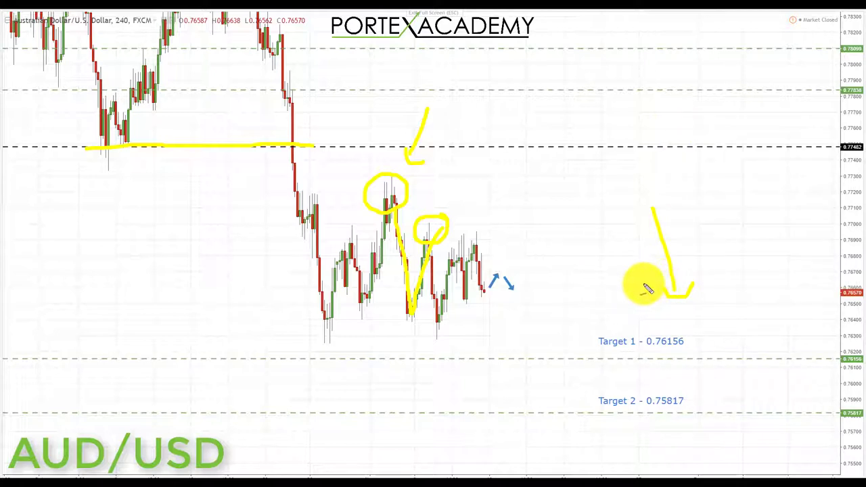
{"action": "mouse_move", "coordinate": [552, 270]}
{"action": "left_mouse_down"}
{"action": "mouse_move", "coordinate": [575, 328]}
{"action": "mouse_move", "coordinate": [572, 354]}
{"action": "left_mouse_up"}
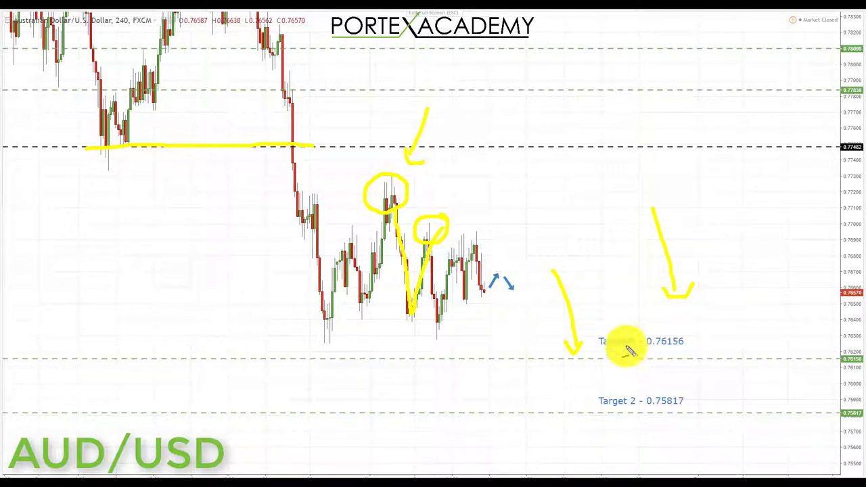
{"action": "mouse_move", "coordinate": [626, 331]}
{"action": "left_mouse_down"}
{"action": "mouse_move", "coordinate": [591, 330]}
{"action": "mouse_move", "coordinate": [602, 354]}
{"action": "mouse_move", "coordinate": [698, 353]}
{"action": "mouse_move", "coordinate": [614, 324]}
{"action": "left_mouse_up"}
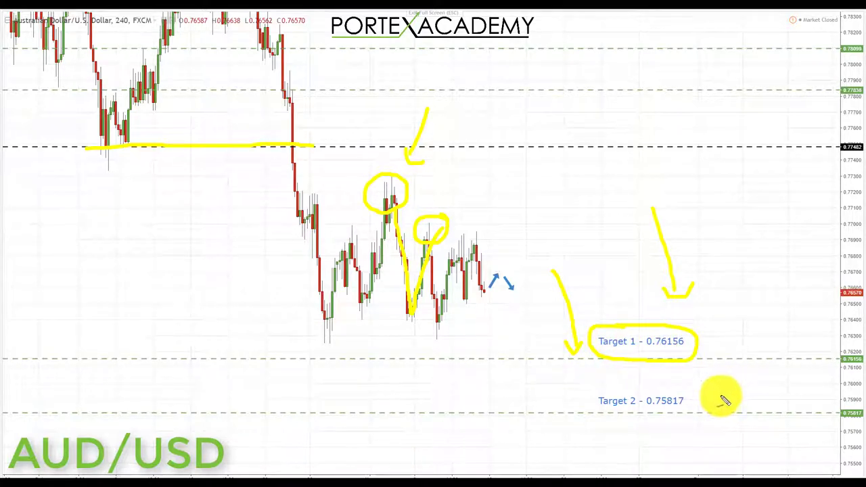
{"action": "mouse_move", "coordinate": [628, 390]}
{"action": "left_mouse_down"}
{"action": "mouse_move", "coordinate": [591, 398]}
{"action": "mouse_move", "coordinate": [643, 417]}
{"action": "mouse_move", "coordinate": [676, 413]}
{"action": "mouse_move", "coordinate": [692, 397]}
{"action": "mouse_move", "coordinate": [626, 391]}
{"action": "left_mouse_up"}
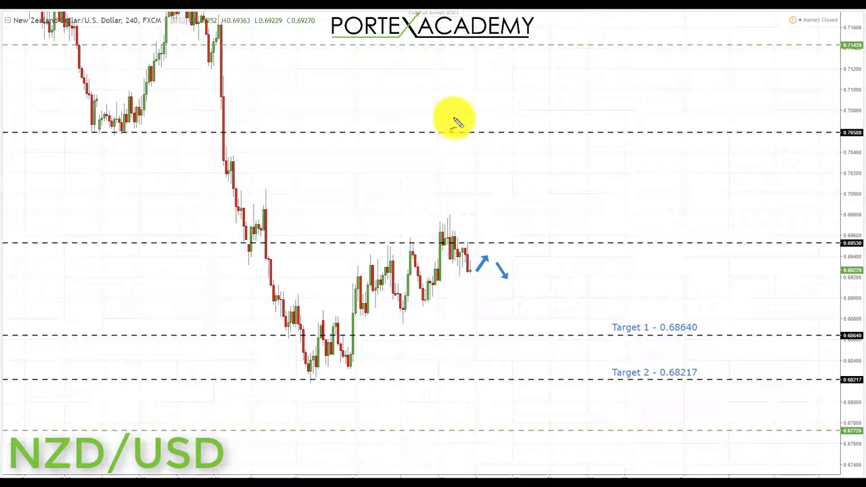
- Trace the recent rise, line the 0.69530 level, stroke down onto it and add a wavy sideways path
{"action": "left_click_drag", "start_coordinate": [422, 299], "coordinate": [435, 276]}
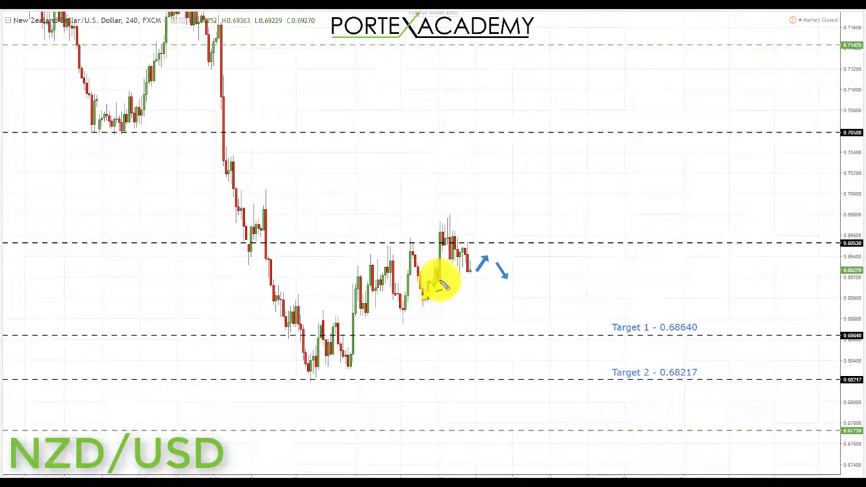
{"action": "left_click_drag", "start_coordinate": [392, 242], "coordinate": [428, 245]}
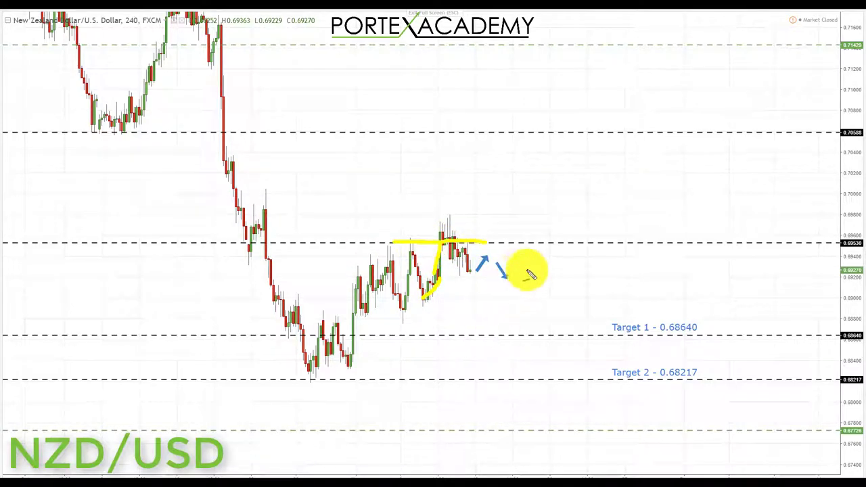
{"action": "mouse_move", "coordinate": [586, 180]}
{"action": "left_mouse_down"}
{"action": "mouse_move", "coordinate": [600, 247]}
{"action": "mouse_move", "coordinate": [617, 252]}
{"action": "left_mouse_up"}
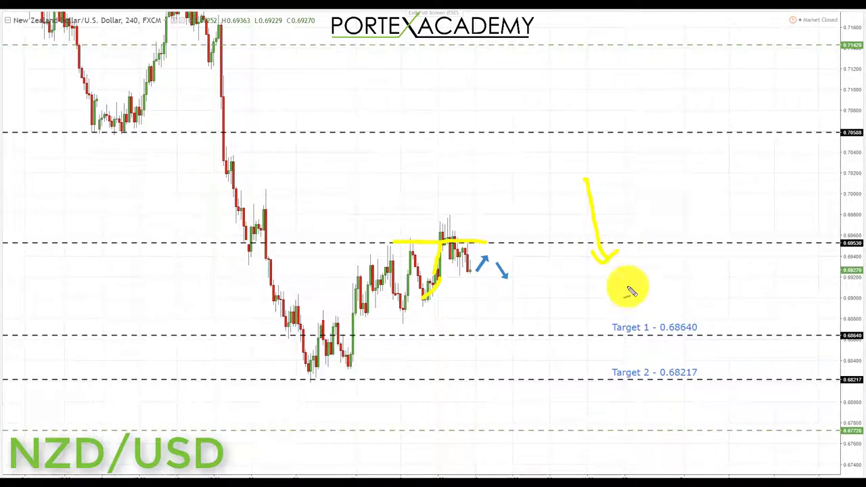
{"action": "mouse_move", "coordinate": [543, 164]}
{"action": "left_mouse_down"}
{"action": "mouse_move", "coordinate": [555, 156]}
{"action": "mouse_move", "coordinate": [629, 164]}
{"action": "left_mouse_up"}
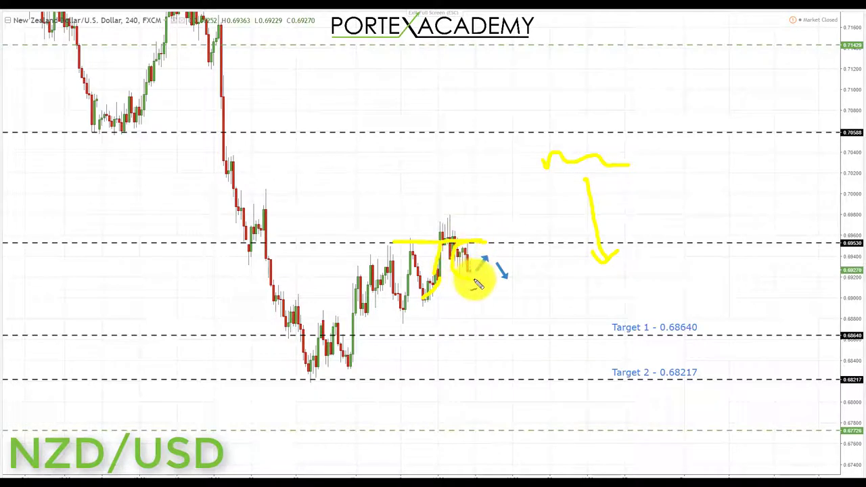
- Circle the candles at resistance, draw a path down past Target 1 and ring Target 2 0.68217
{"action": "left_click_drag", "start_coordinate": [496, 269], "coordinate": [475, 245]}
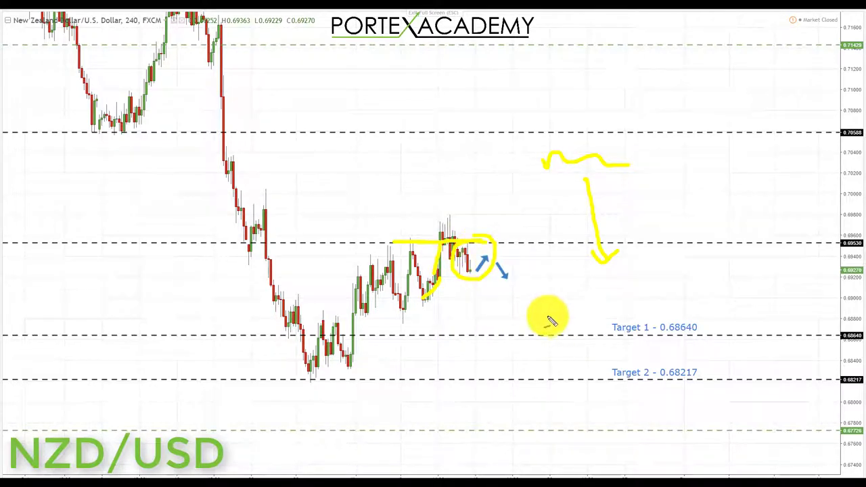
{"action": "mouse_move", "coordinate": [488, 266]}
{"action": "left_mouse_down"}
{"action": "mouse_move", "coordinate": [512, 318]}
{"action": "mouse_move", "coordinate": [534, 328]}
{"action": "left_mouse_up"}
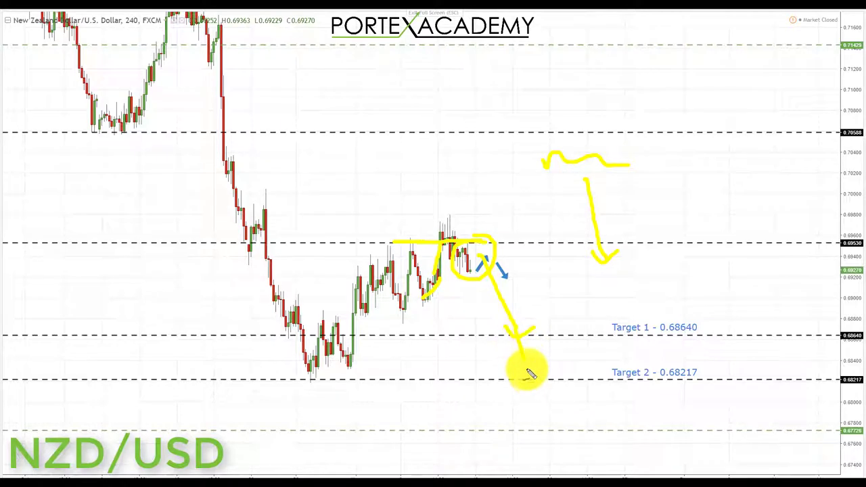
{"action": "mouse_move", "coordinate": [302, 379]}
{"action": "left_mouse_down"}
{"action": "mouse_move", "coordinate": [312, 397]}
{"action": "mouse_move", "coordinate": [355, 396]}
{"action": "left_mouse_up"}
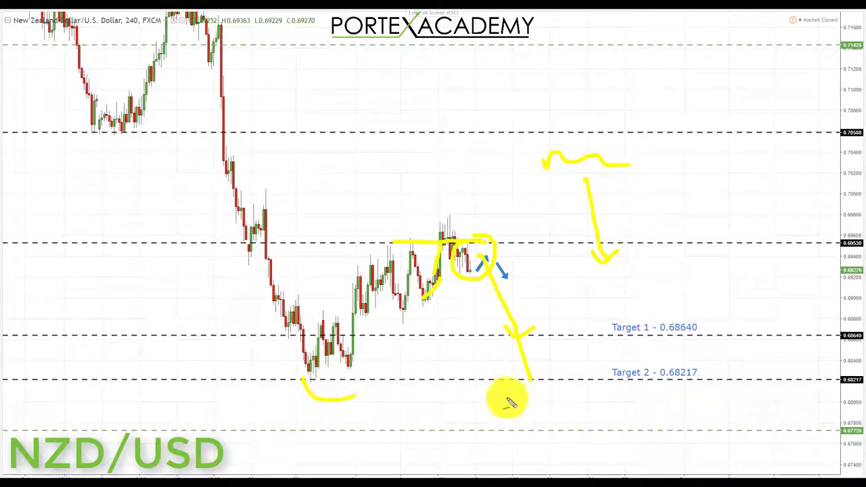
{"action": "left_click_drag", "start_coordinate": [515, 387], "coordinate": [557, 397]}
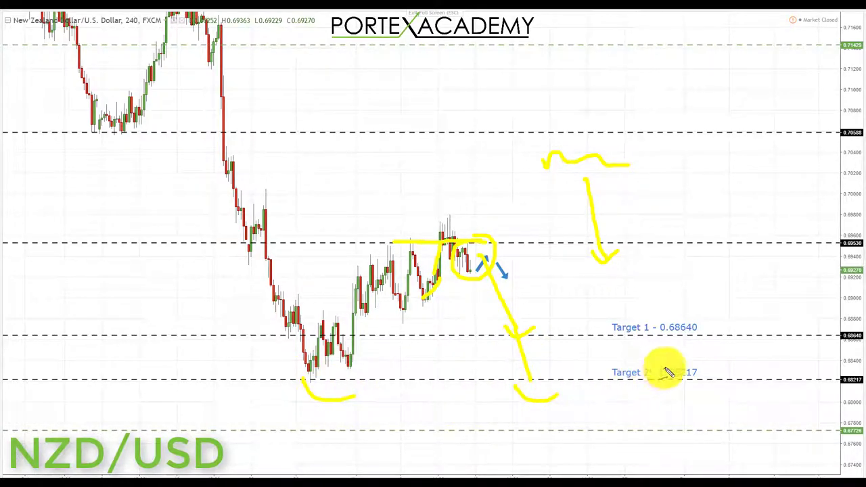
{"action": "mouse_move", "coordinate": [612, 372]}
{"action": "left_mouse_down"}
{"action": "mouse_move", "coordinate": [618, 396]}
{"action": "mouse_move", "coordinate": [685, 396]}
{"action": "mouse_move", "coordinate": [696, 367]}
{"action": "mouse_move", "coordinate": [612, 366]}
{"action": "left_mouse_up"}
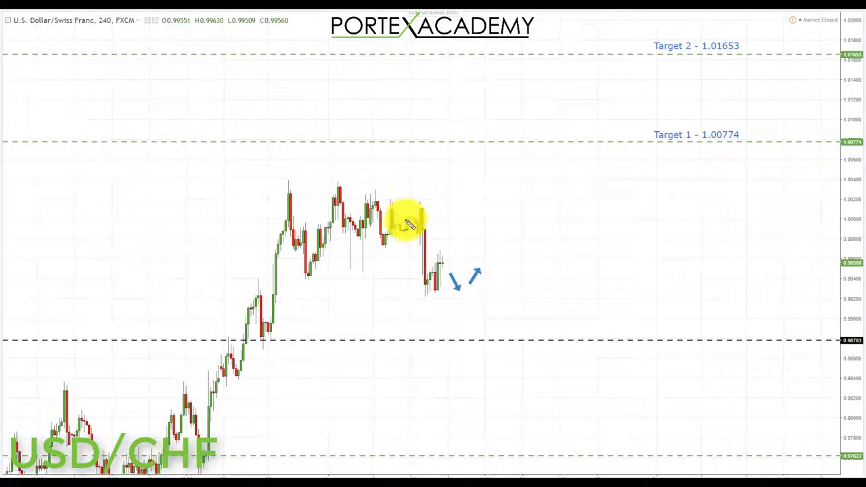
- Highlight and circle the 0.98783 level, then underline Target 1 1.00774 and Target 2 1.01653
{"action": "left_click_drag", "start_coordinate": [212, 343], "coordinate": [291, 343]}
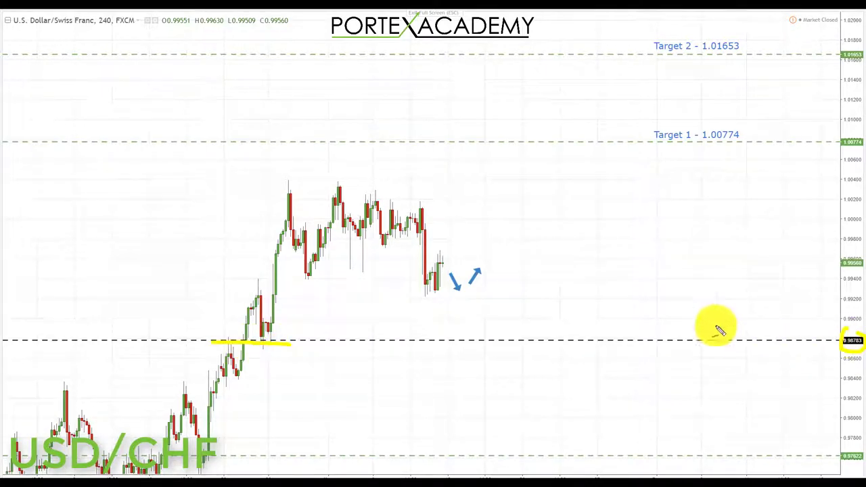
{"action": "mouse_move", "coordinate": [671, 289]}
{"action": "left_mouse_down"}
{"action": "mouse_move", "coordinate": [692, 189]}
{"action": "mouse_move", "coordinate": [706, 203]}
{"action": "left_mouse_up"}
{"action": "left_click_drag", "start_coordinate": [655, 149], "coordinate": [732, 147]}
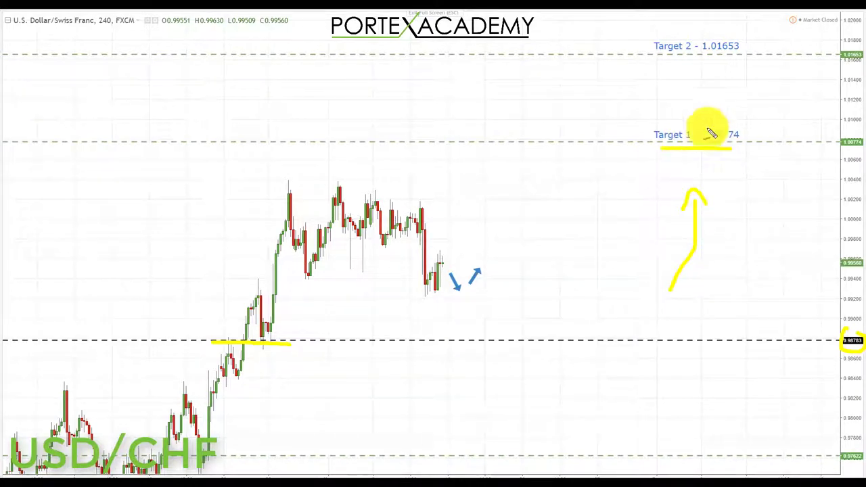
{"action": "left_click_drag", "start_coordinate": [672, 64], "coordinate": [728, 62]}
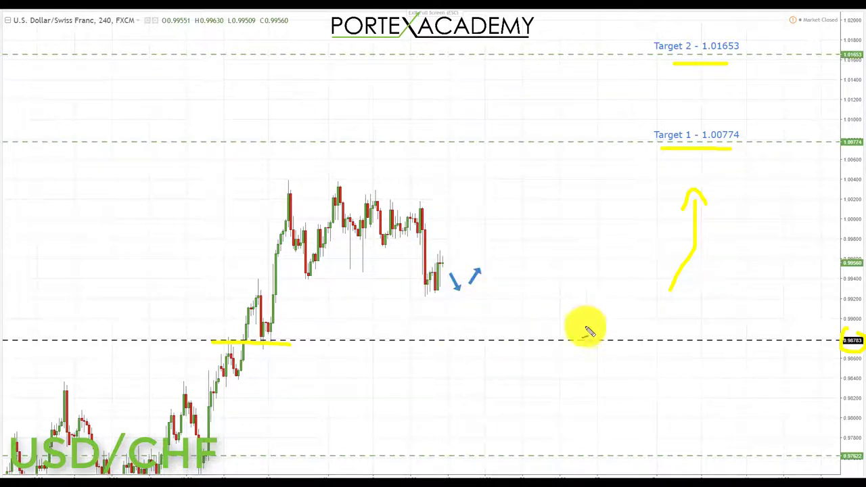
- Sketch the pullback to 0.98783, mark the retest along it, and rise toward the targets
{"action": "mouse_move", "coordinate": [438, 295]}
{"action": "left_mouse_down"}
{"action": "mouse_move", "coordinate": [457, 330]}
{"action": "mouse_move", "coordinate": [467, 330]}
{"action": "left_mouse_up"}
{"action": "left_click_drag", "start_coordinate": [414, 337], "coordinate": [499, 338]}
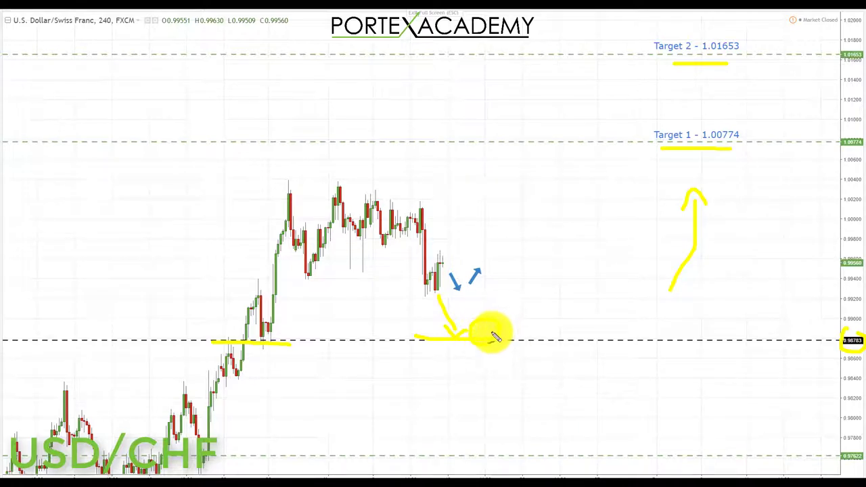
{"action": "mouse_move", "coordinate": [511, 330]}
{"action": "left_mouse_down"}
{"action": "mouse_move", "coordinate": [552, 259]}
{"action": "mouse_move", "coordinate": [556, 271]}
{"action": "left_mouse_up"}
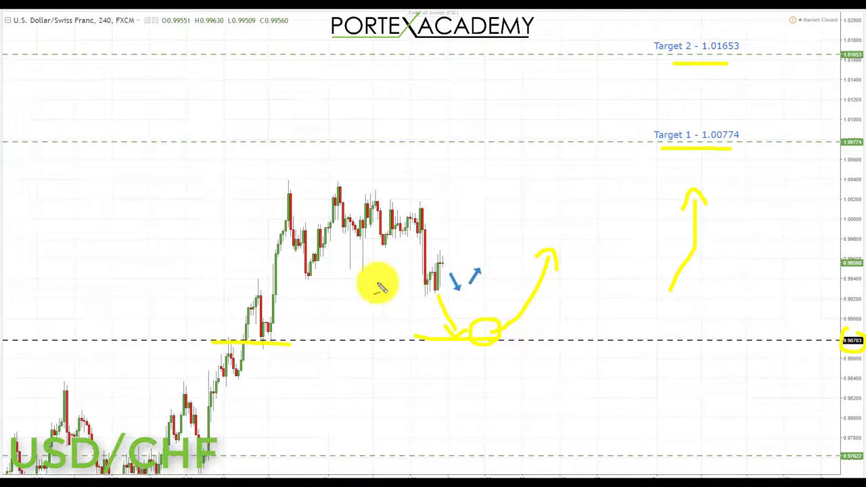
- Mark the consolidation range top and bottom, circle the latest candles, and draw a path past Target 1
{"action": "left_click_drag", "start_coordinate": [274, 276], "coordinate": [444, 274]}
{"action": "left_click_drag", "start_coordinate": [270, 201], "coordinate": [402, 201]}
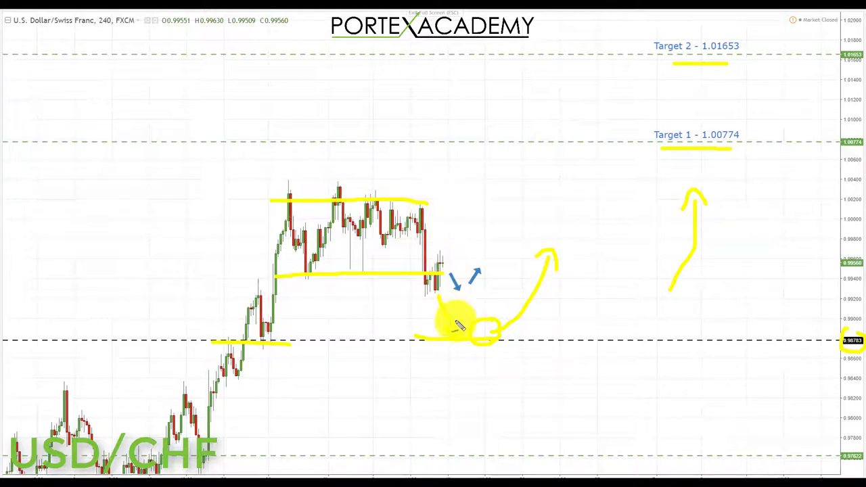
{"action": "mouse_move", "coordinate": [459, 255]}
{"action": "left_mouse_down"}
{"action": "mouse_move", "coordinate": [422, 247]}
{"action": "mouse_move", "coordinate": [428, 286]}
{"action": "mouse_move", "coordinate": [464, 277]}
{"action": "mouse_move", "coordinate": [452, 253]}
{"action": "left_mouse_up"}
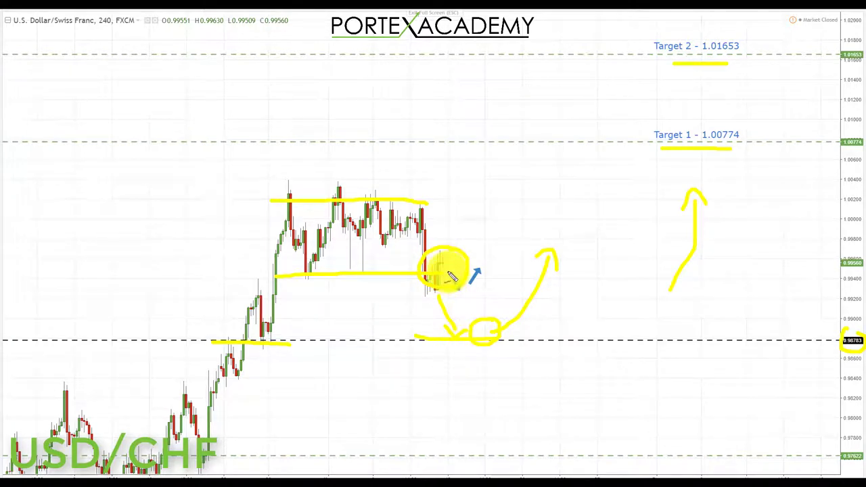
{"action": "mouse_move", "coordinate": [452, 274]}
{"action": "left_mouse_down"}
{"action": "mouse_move", "coordinate": [498, 241]}
{"action": "mouse_move", "coordinate": [548, 161]}
{"action": "mouse_move", "coordinate": [545, 150]}
{"action": "mouse_move", "coordinate": [555, 146]}
{"action": "mouse_move", "coordinate": [565, 161]}
{"action": "left_mouse_up"}
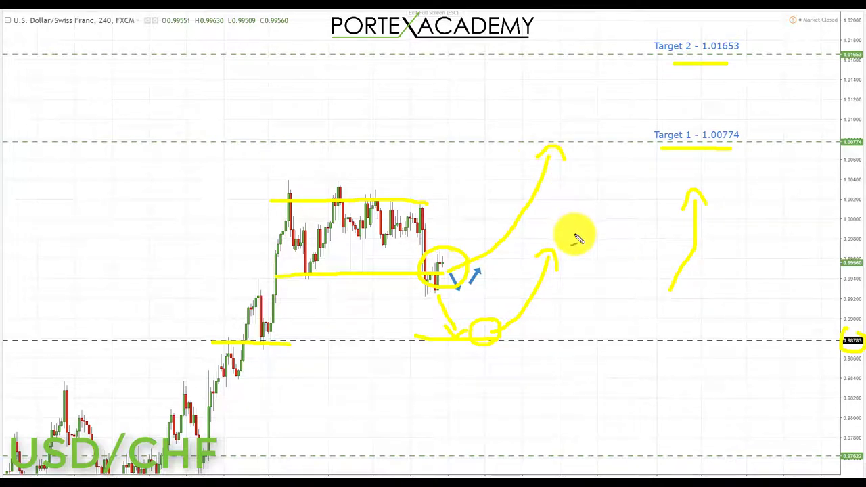
{"action": "left_click_drag", "start_coordinate": [550, 159], "coordinate": [567, 116]}
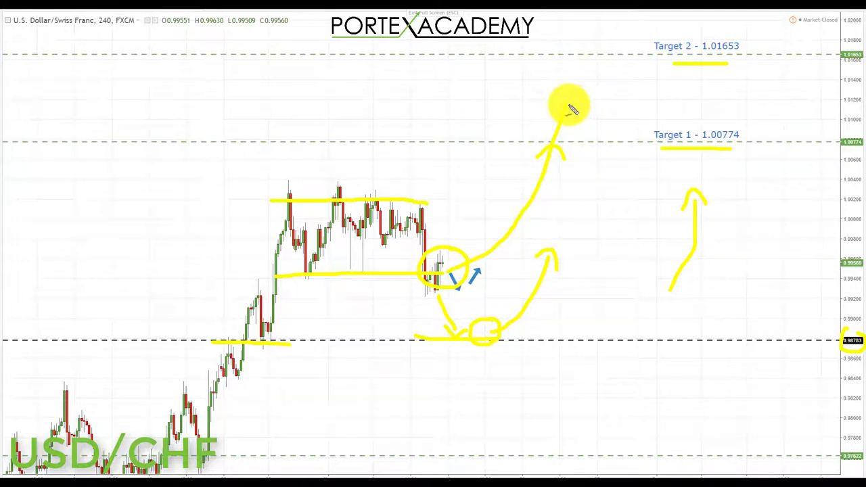
{"action": "mouse_move", "coordinate": [614, 118]}
{"action": "left_mouse_down"}
{"action": "mouse_move", "coordinate": [632, 78]}
{"action": "mouse_move", "coordinate": [637, 83]}
{"action": "left_mouse_up"}
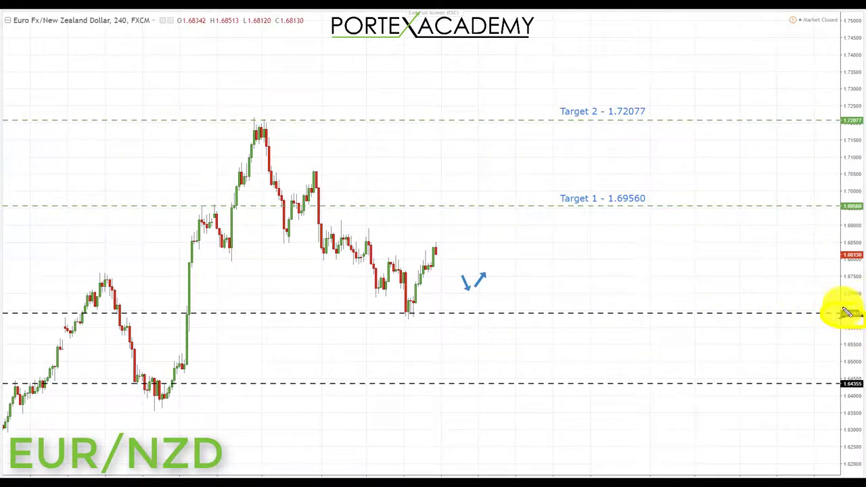
- Draw the falling channel's upper and lower lines, circling its two peaks and the breakout candles
{"action": "left_click_drag", "start_coordinate": [266, 121], "coordinate": [404, 258]}
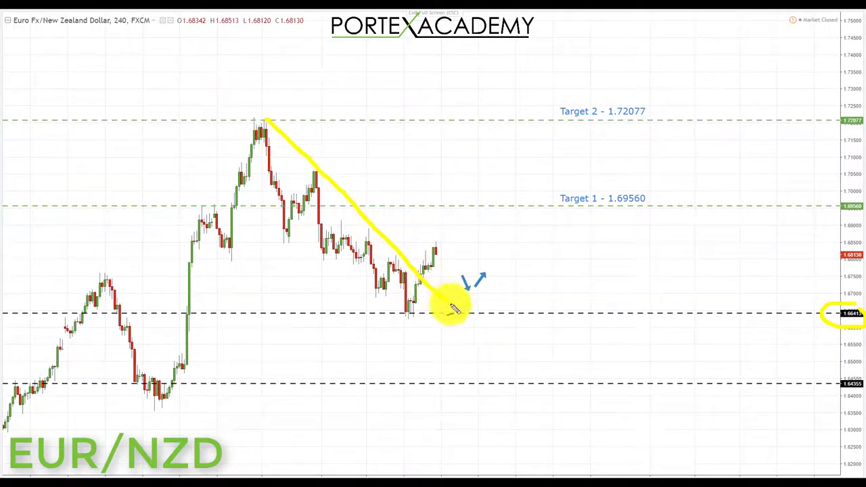
{"action": "left_click_drag", "start_coordinate": [452, 310], "coordinate": [461, 314]}
{"action": "left_click_drag", "start_coordinate": [240, 215], "coordinate": [367, 324]}
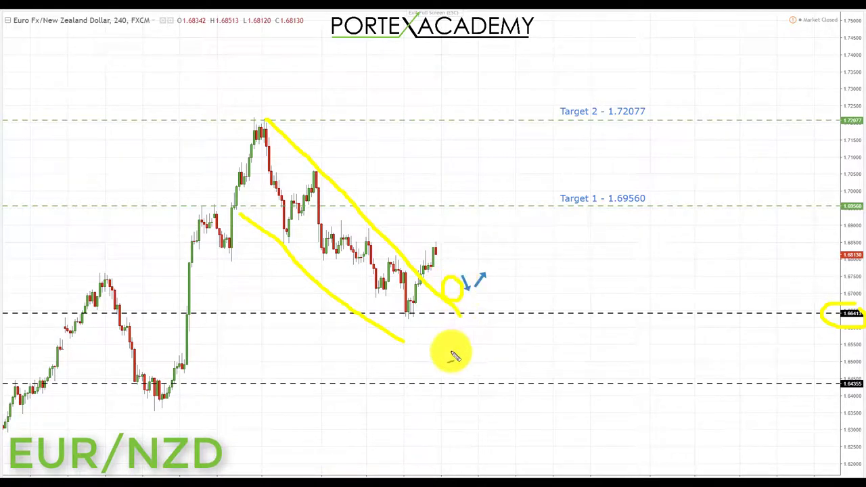
{"action": "left_click_drag", "start_coordinate": [259, 120], "coordinate": [275, 117]}
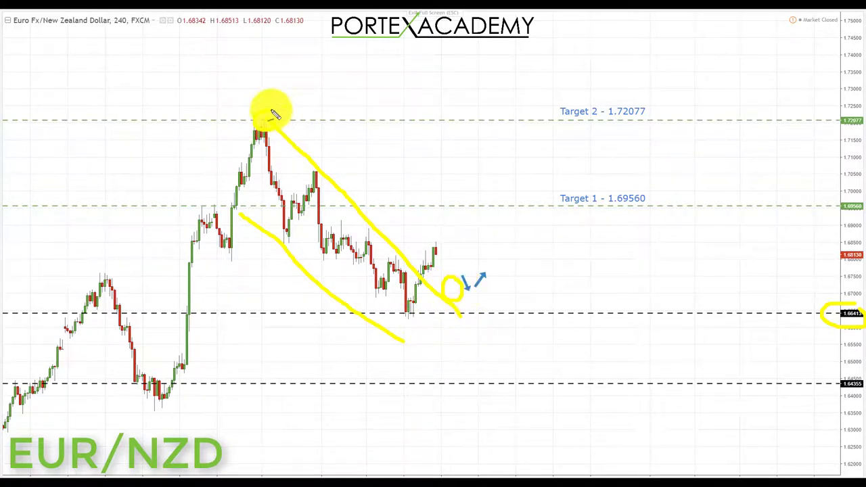
{"action": "mouse_move", "coordinate": [311, 169]}
{"action": "left_mouse_down"}
{"action": "mouse_move", "coordinate": [318, 183]}
{"action": "mouse_move", "coordinate": [323, 163]}
{"action": "left_mouse_up"}
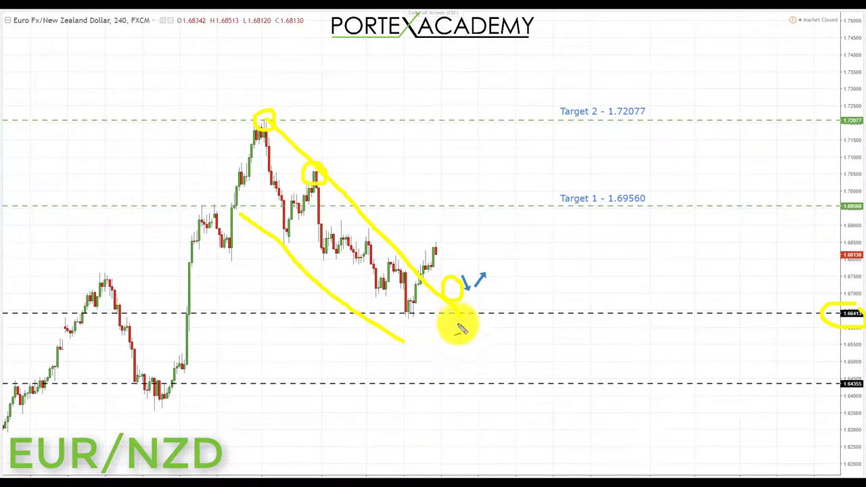
{"action": "mouse_move", "coordinate": [455, 272]}
{"action": "left_mouse_down"}
{"action": "mouse_move", "coordinate": [460, 300]}
{"action": "mouse_move", "coordinate": [464, 290]}
{"action": "mouse_move", "coordinate": [440, 295]}
{"action": "left_mouse_up"}
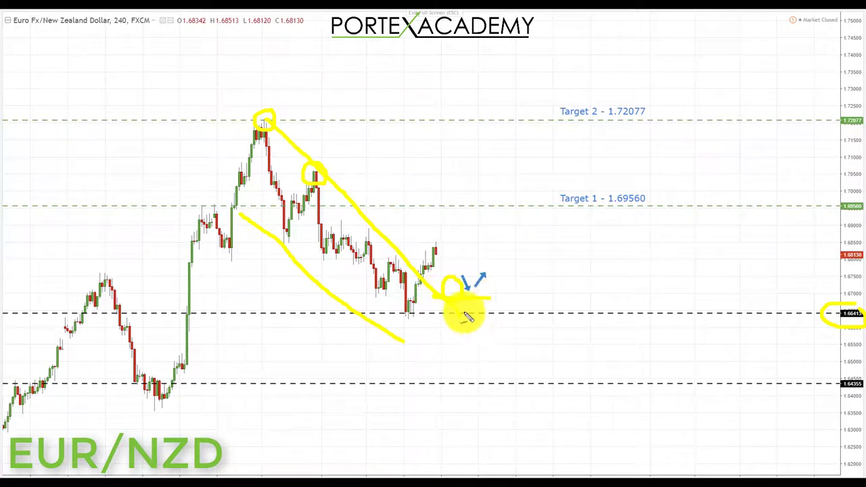
- Draw a breakout path through underlined Target 1 1.69560, rising to a marked Target 2 level
{"action": "mouse_move", "coordinate": [475, 301]}
{"action": "left_mouse_down"}
{"action": "mouse_move", "coordinate": [518, 231]}
{"action": "mouse_move", "coordinate": [525, 259]}
{"action": "left_mouse_up"}
{"action": "left_click_drag", "start_coordinate": [596, 210], "coordinate": [653, 213]}
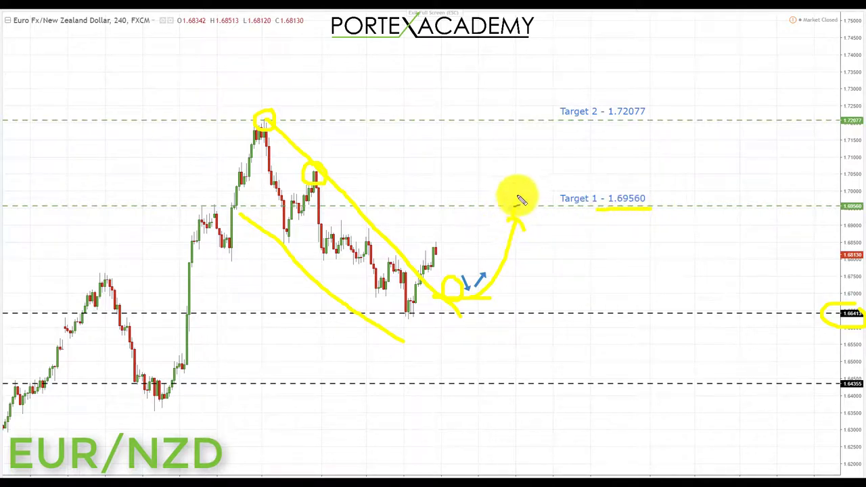
{"action": "left_click_drag", "start_coordinate": [552, 196], "coordinate": [568, 155]}
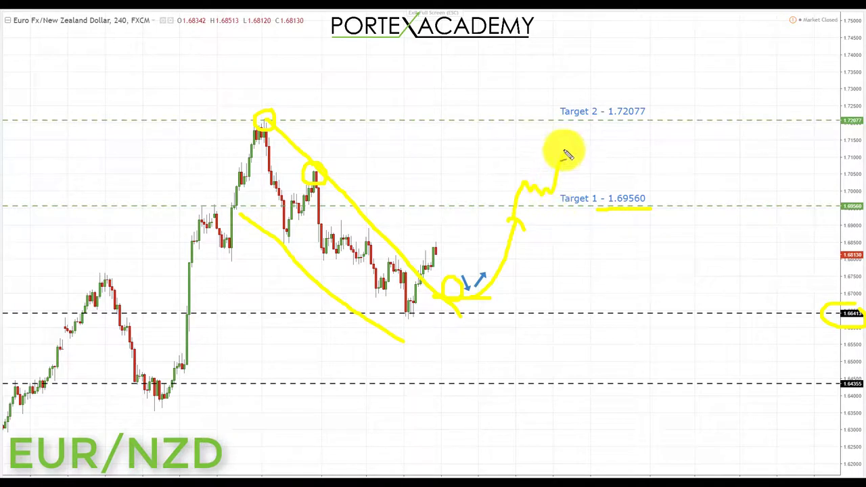
{"action": "left_click_drag", "start_coordinate": [230, 103], "coordinate": [273, 100]}
{"action": "mouse_move", "coordinate": [508, 84]}
{"action": "left_mouse_down"}
{"action": "mouse_move", "coordinate": [549, 67]}
{"action": "mouse_move", "coordinate": [638, 80]}
{"action": "left_mouse_up"}
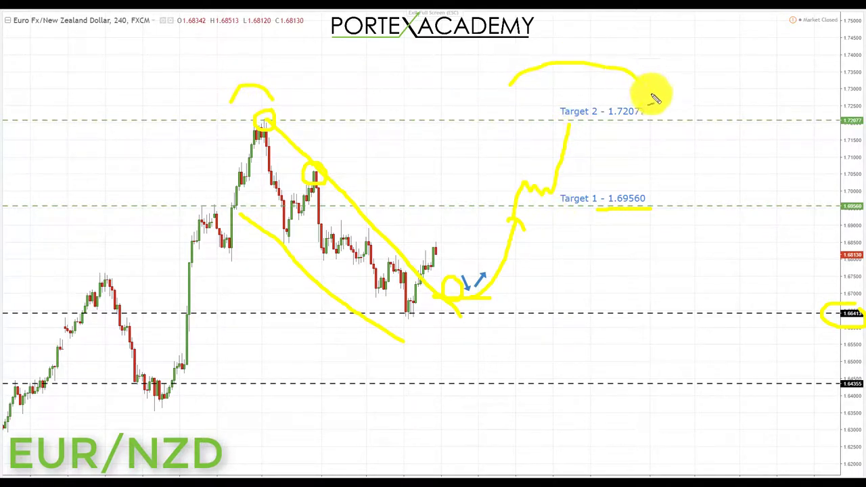
{"action": "left_click_drag", "start_coordinate": [558, 129], "coordinate": [653, 132]}
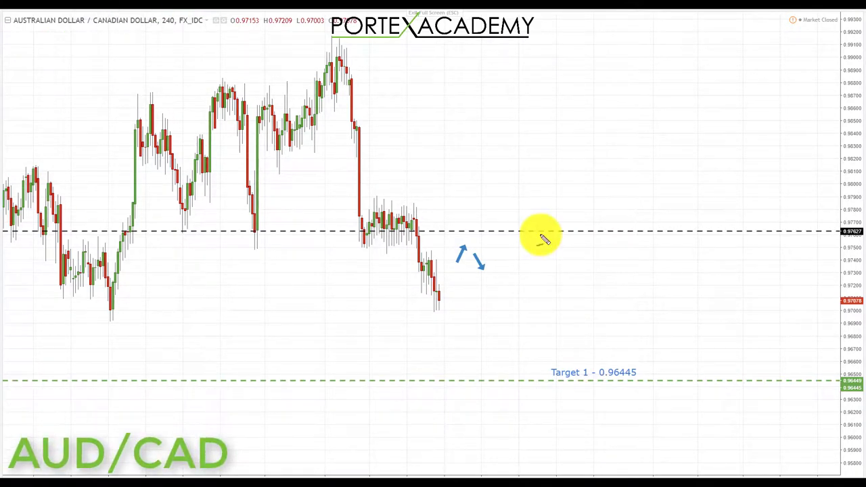
- Trace the drop to 0.97627, mark the consolidation top, and draw a retest path down to Target 1 0.96445
{"action": "mouse_move", "coordinate": [345, 69]}
{"action": "left_mouse_down"}
{"action": "mouse_move", "coordinate": [354, 233]}
{"action": "mouse_move", "coordinate": [406, 238]}
{"action": "left_mouse_up"}
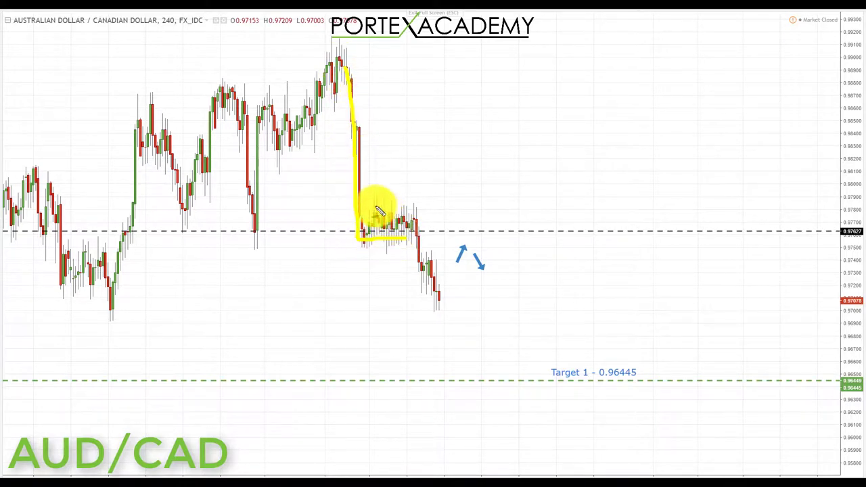
{"action": "left_click_drag", "start_coordinate": [368, 201], "coordinate": [436, 202]}
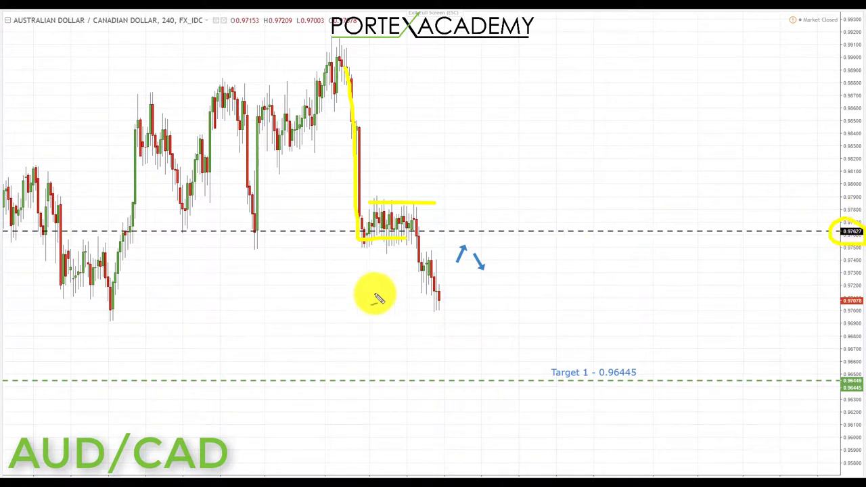
{"action": "left_click_drag", "start_coordinate": [533, 143], "coordinate": [573, 213]}
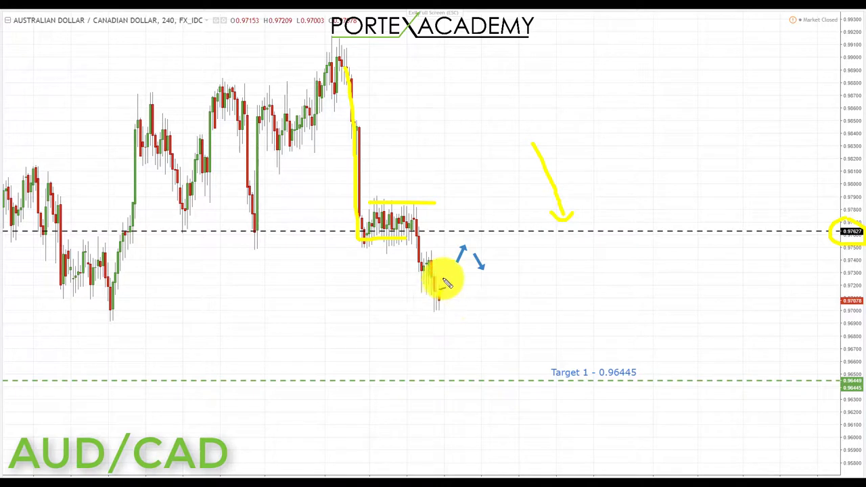
{"action": "mouse_move", "coordinate": [462, 265]}
{"action": "left_mouse_down"}
{"action": "mouse_move", "coordinate": [471, 250]}
{"action": "mouse_move", "coordinate": [371, 234]}
{"action": "mouse_move", "coordinate": [496, 235]}
{"action": "mouse_move", "coordinate": [450, 241]}
{"action": "mouse_move", "coordinate": [473, 257]}
{"action": "mouse_move", "coordinate": [487, 234]}
{"action": "mouse_move", "coordinate": [498, 236]}
{"action": "left_mouse_up"}
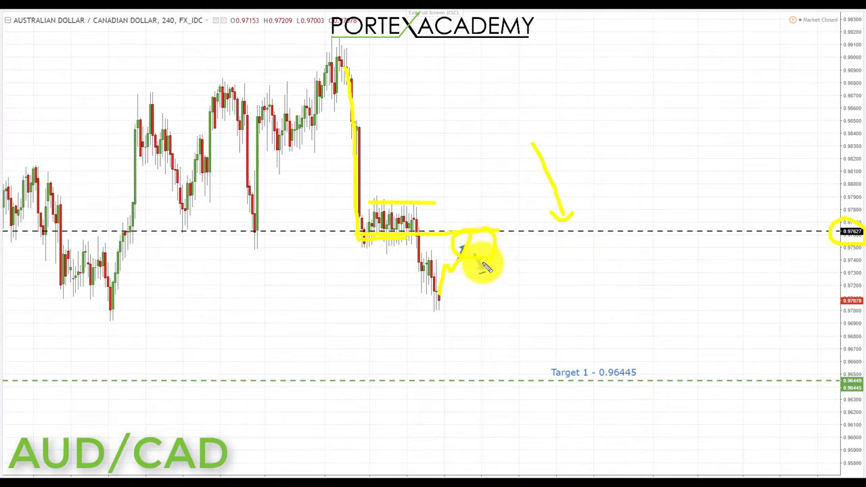
{"action": "mouse_move", "coordinate": [479, 241]}
{"action": "left_mouse_down"}
{"action": "mouse_move", "coordinate": [525, 369]}
{"action": "mouse_move", "coordinate": [539, 363]}
{"action": "mouse_move", "coordinate": [605, 386]}
{"action": "mouse_move", "coordinate": [635, 385]}
{"action": "left_mouse_up"}
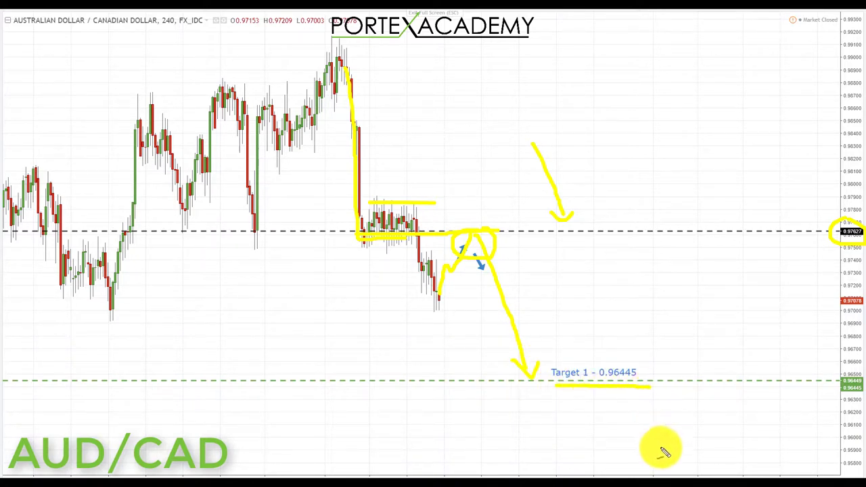